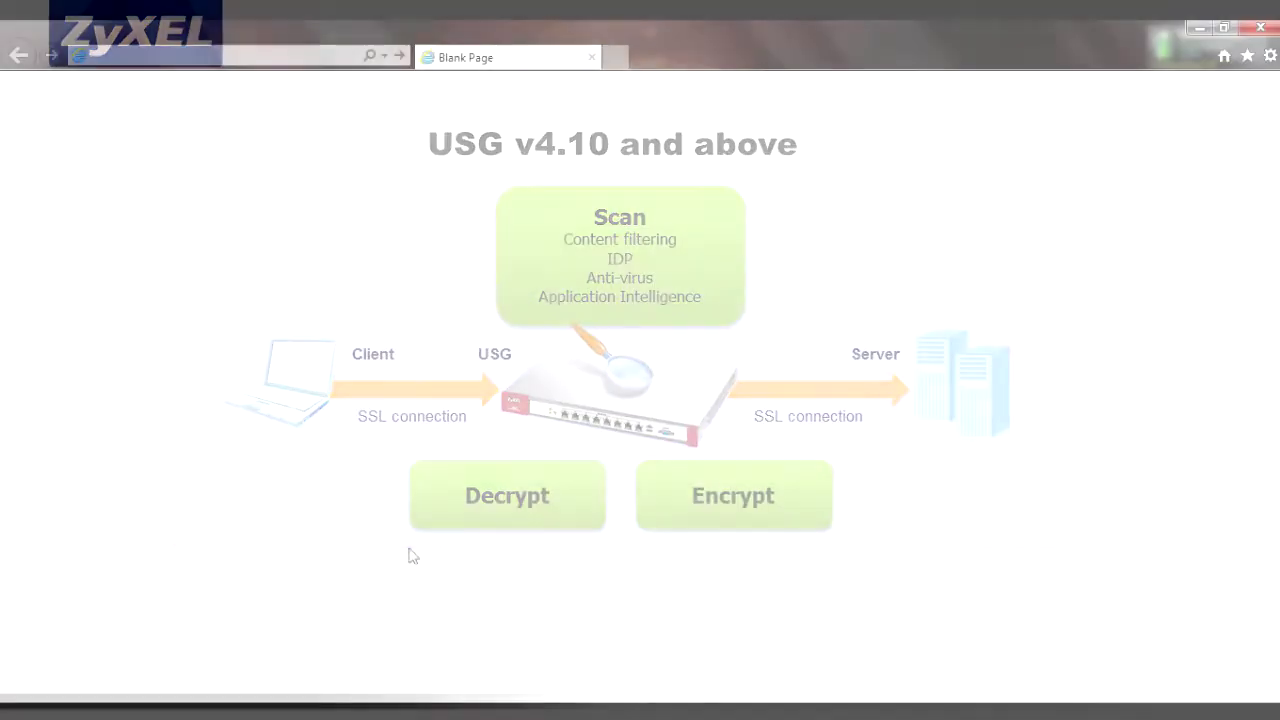
- Load 192.168.1.1 in Internet Explorer and continue past the certificate warning
type("192.168")
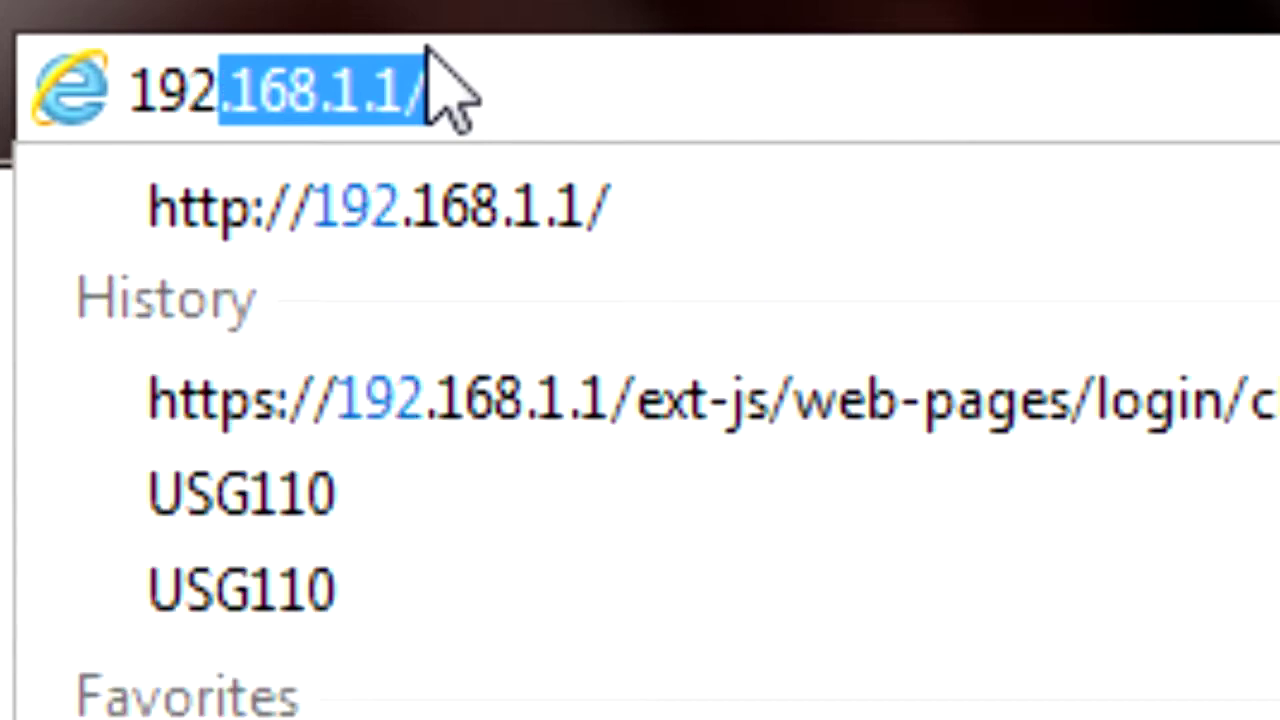
type(".1.1")
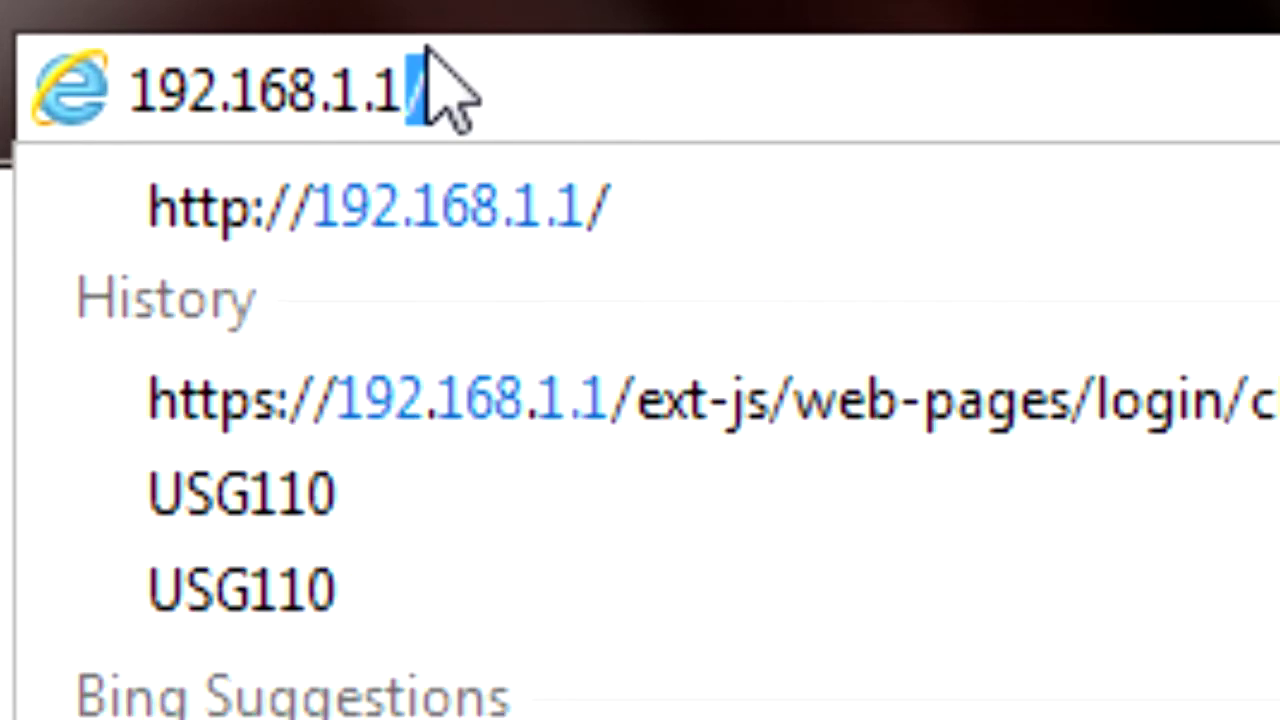
key("Return")
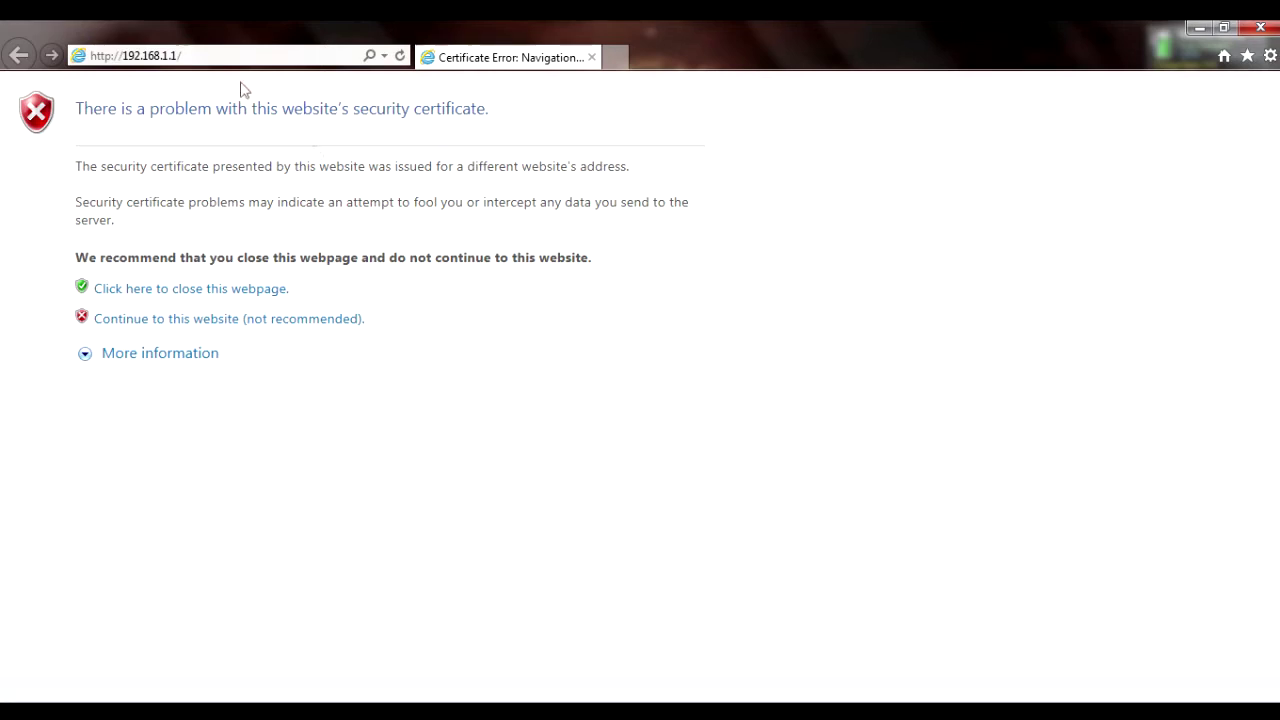
left_click(331, 320)
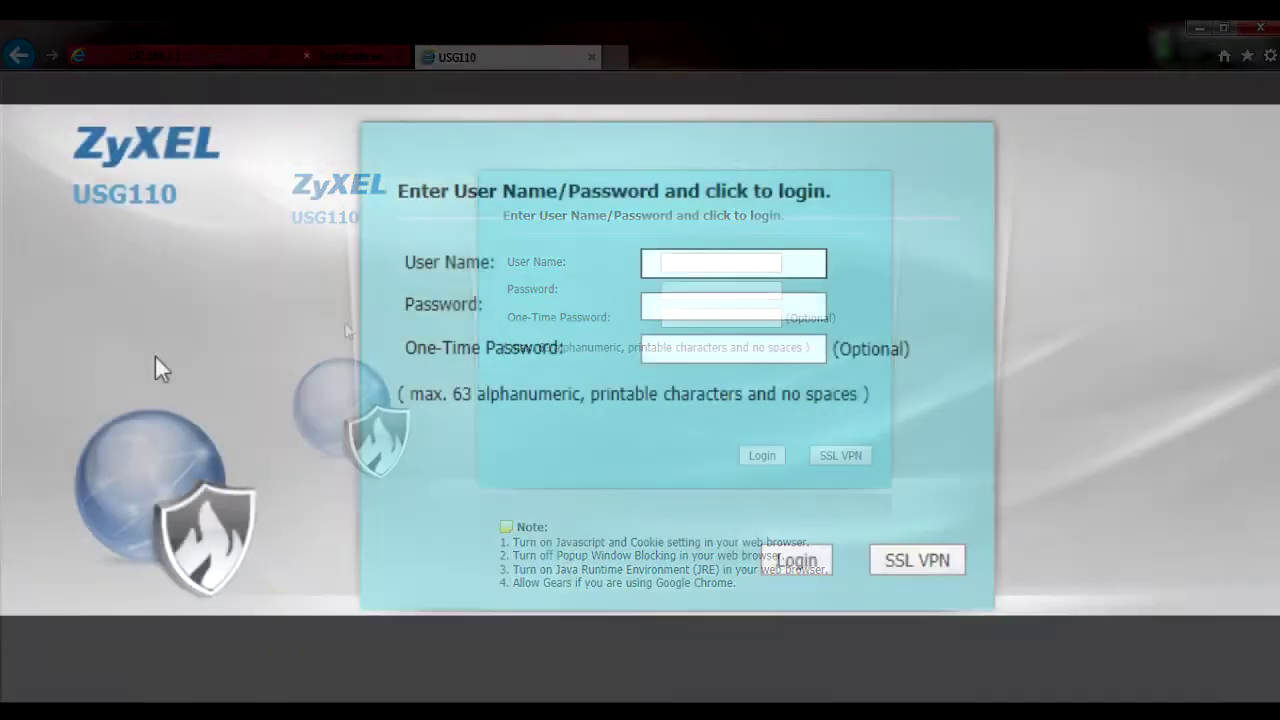
- Log in as admin with the account password, then enter the new password on the Update Admin Info prompt
type("admin")
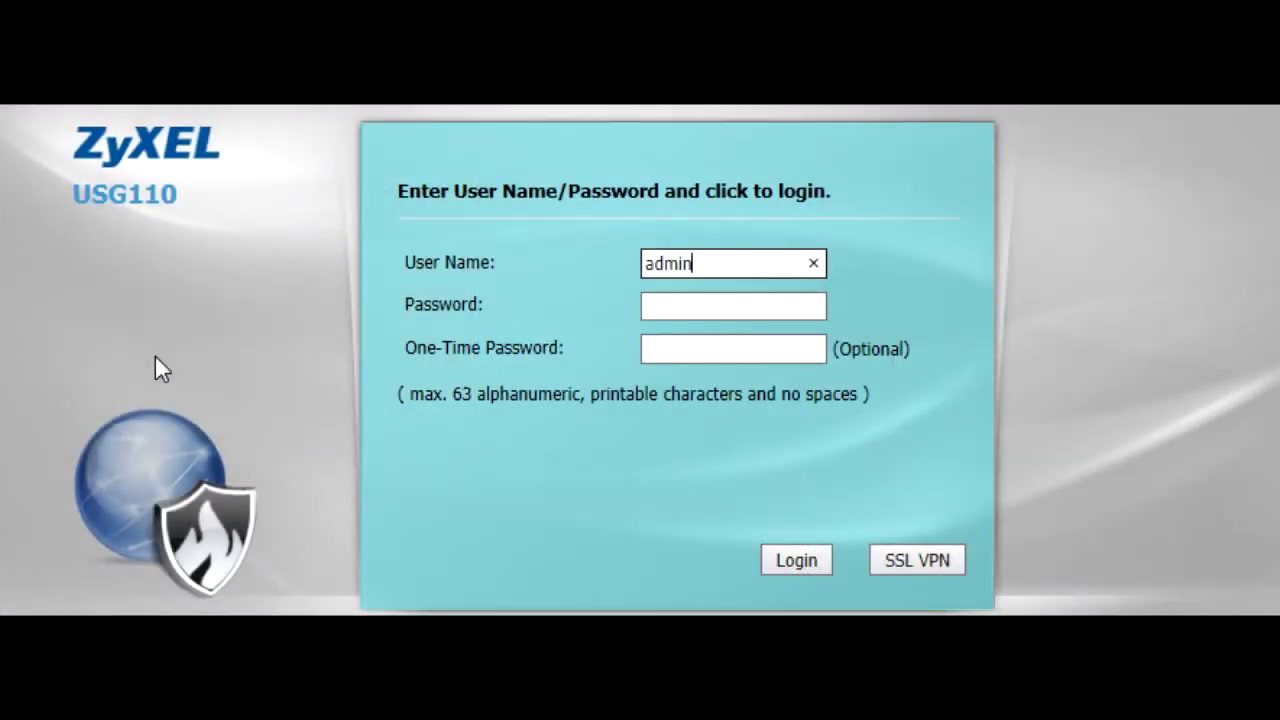
key("Tab")
type("1234")
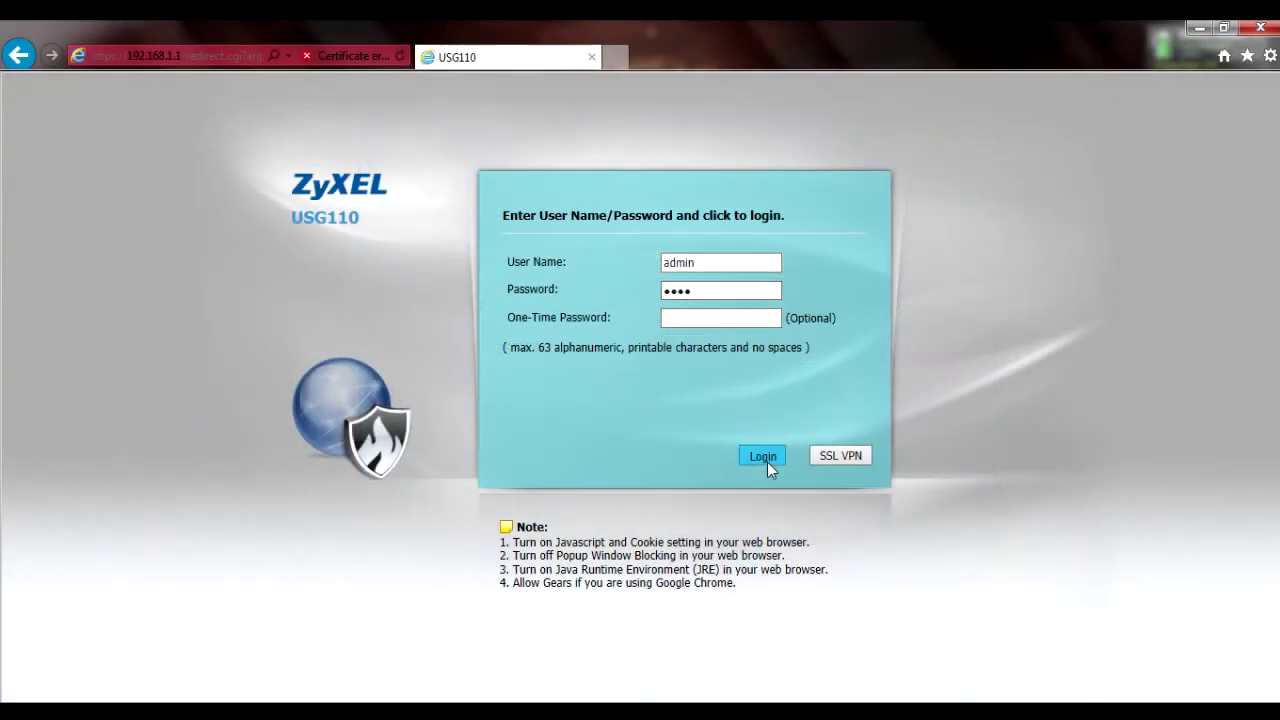
left_click(763, 456)
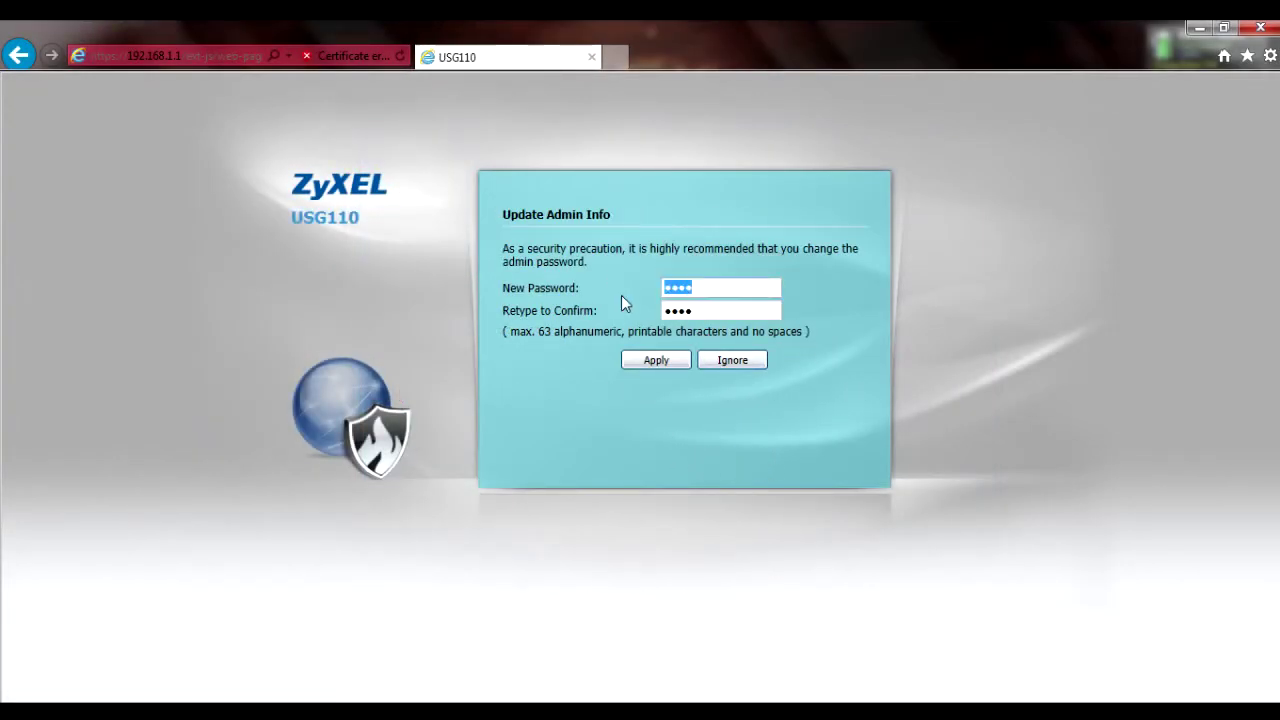
type("123456789012")
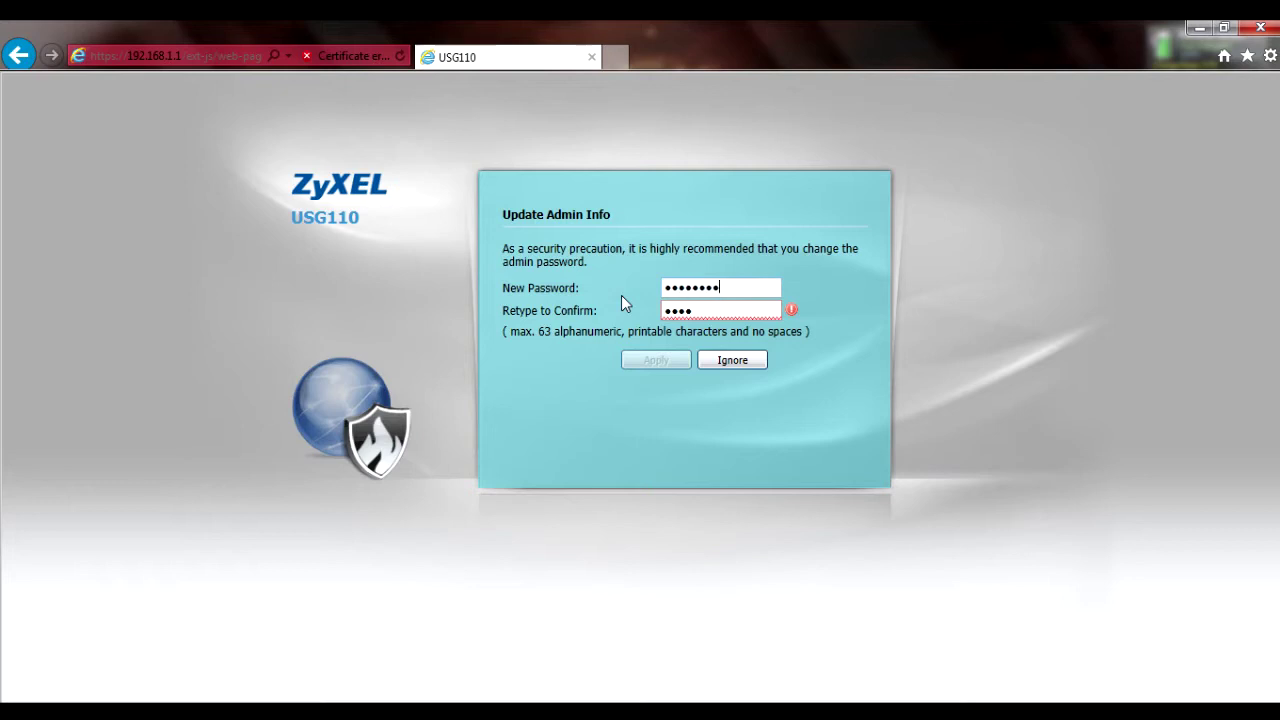
type("n")
key("Tab")
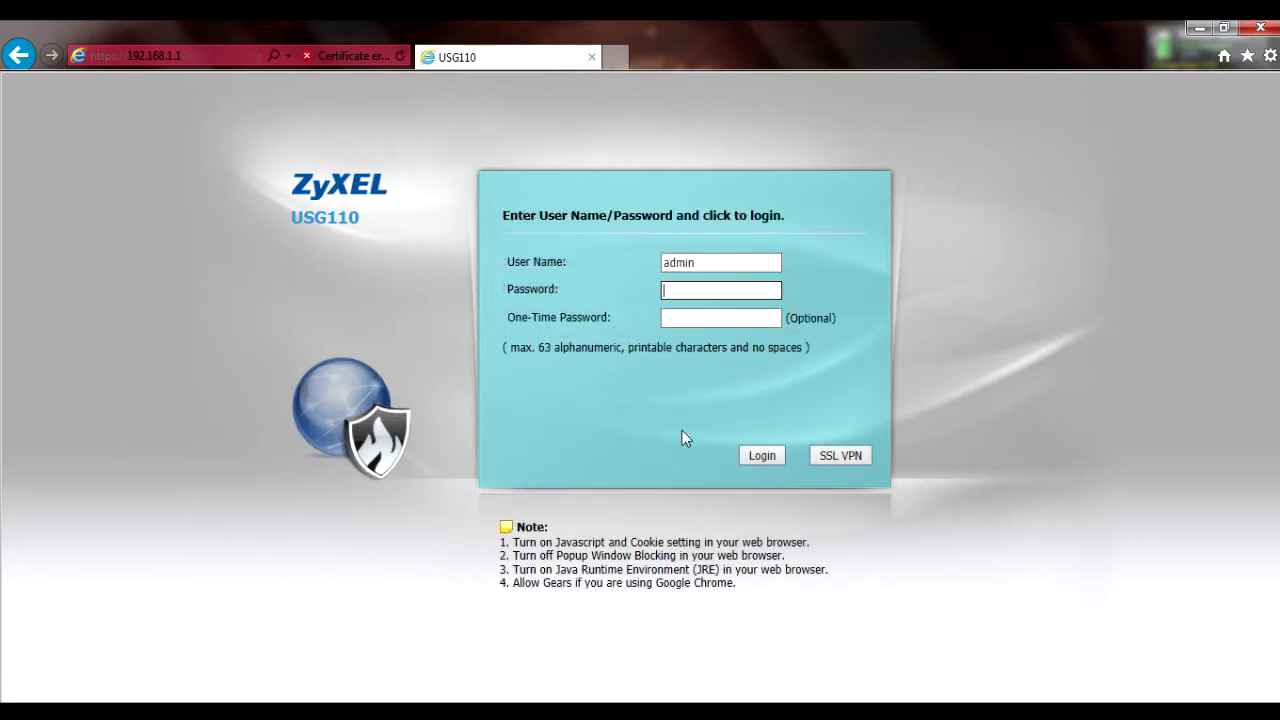
type("123456789012")
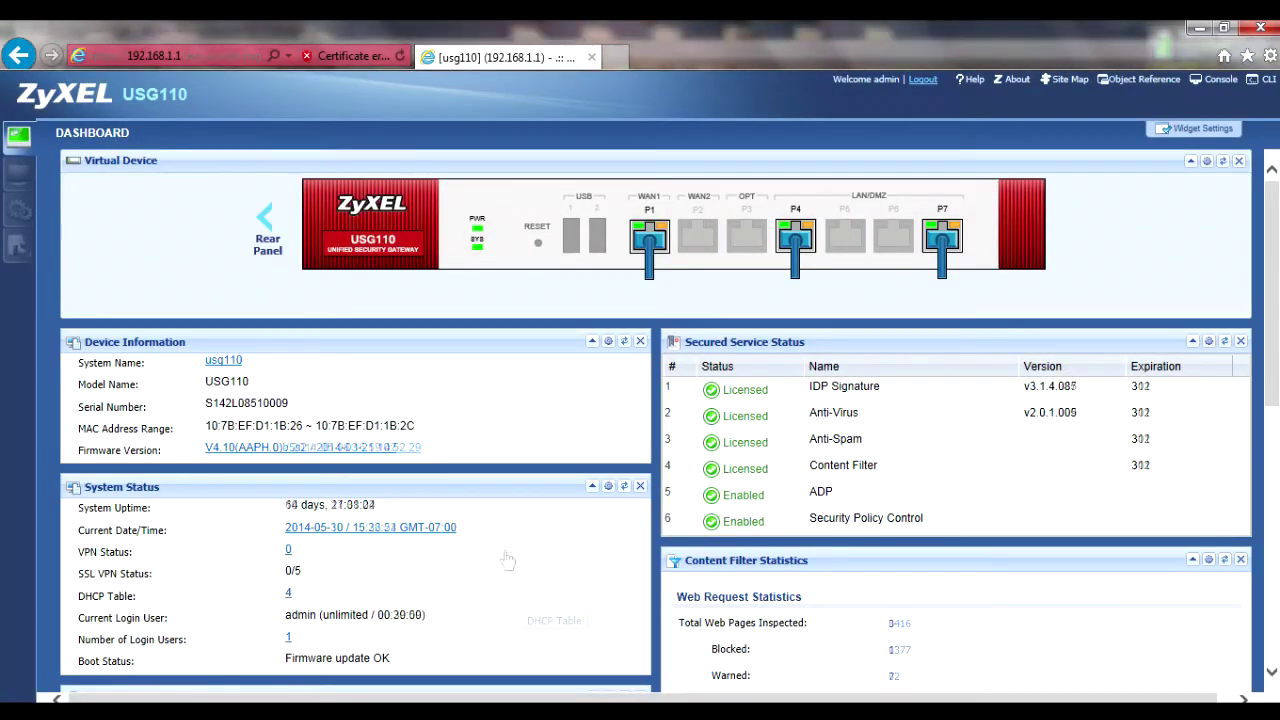
- Go to Configuration > Object > Certificate and open the 'default' self-signed certificate's details
left_click(25, 220)
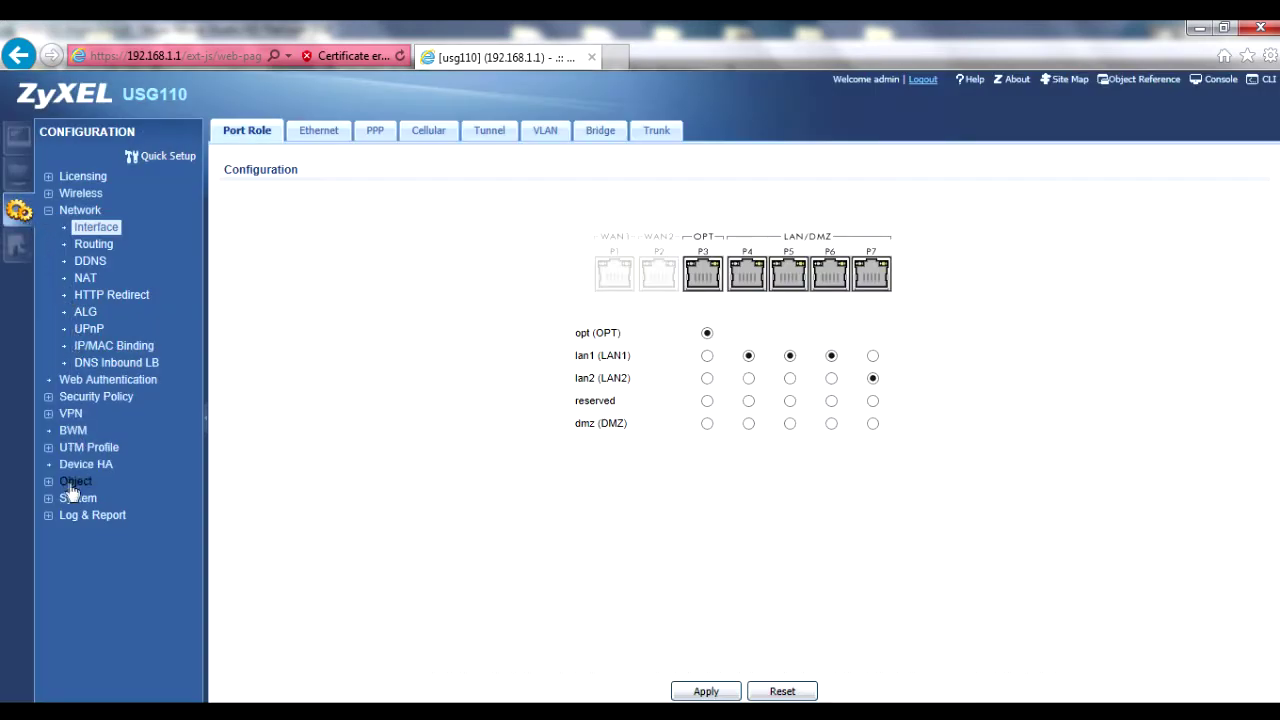
left_click(74, 482)
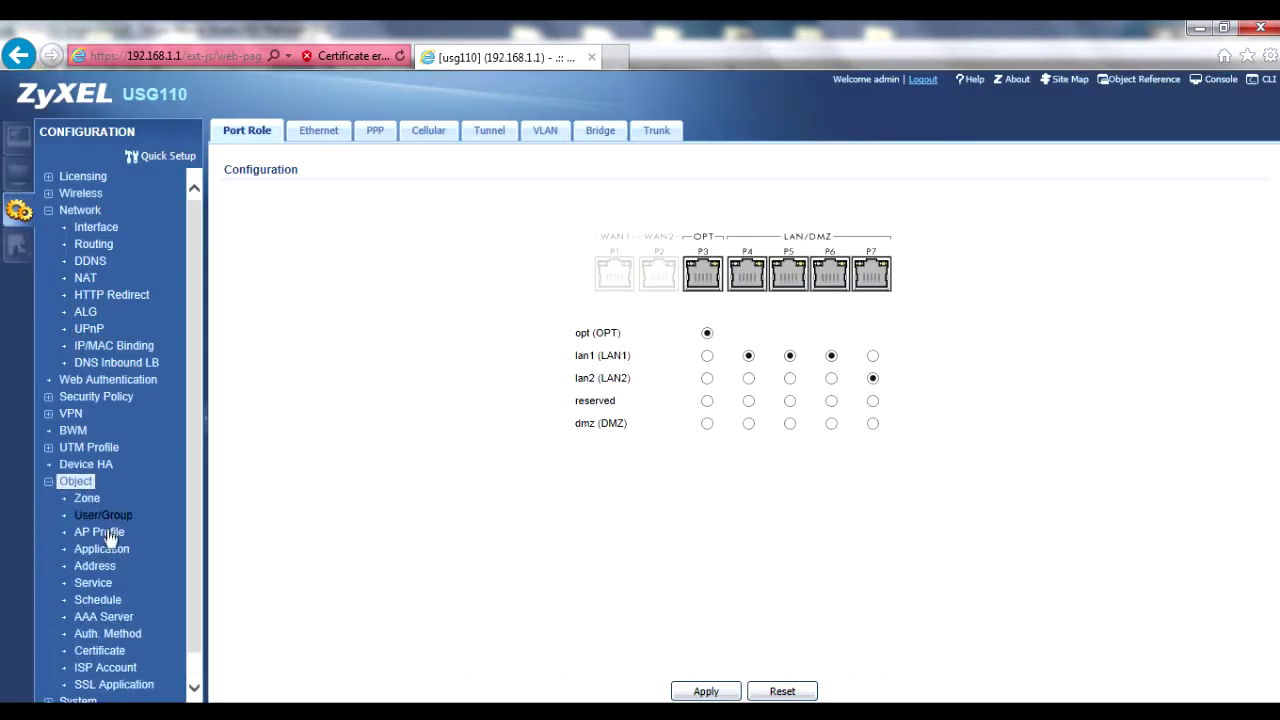
left_click(100, 651)
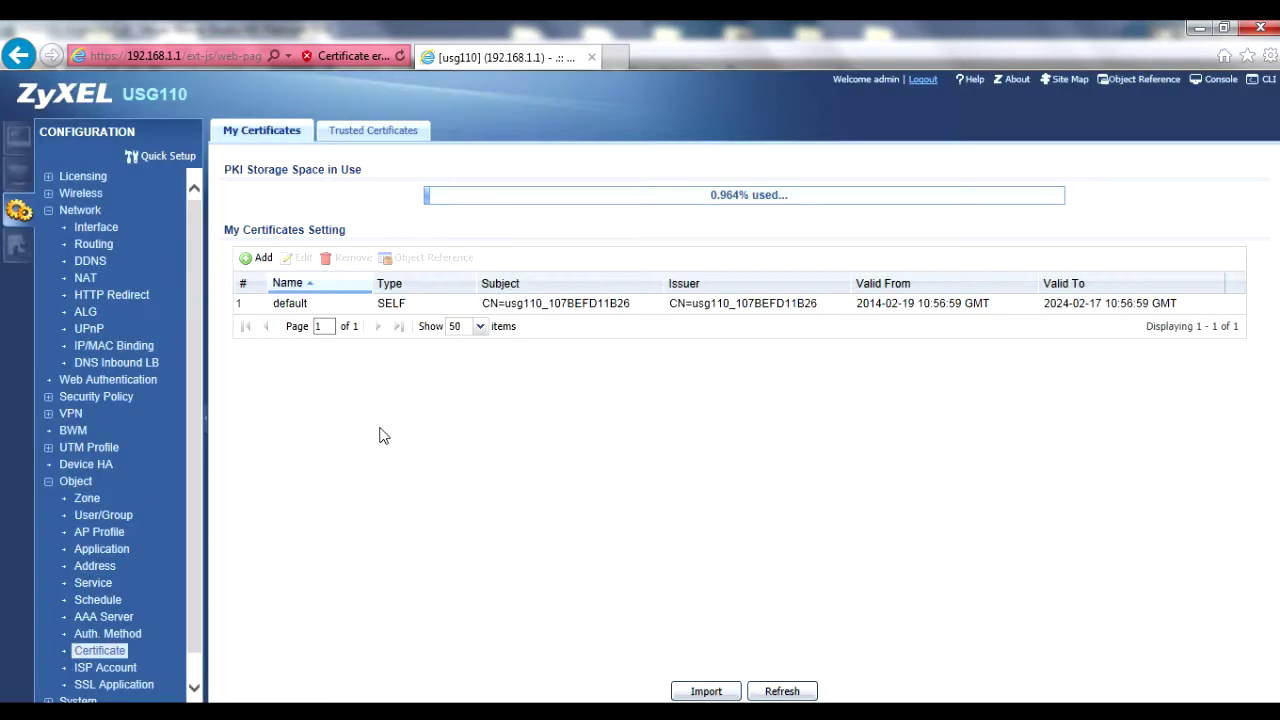
left_click(402, 306)
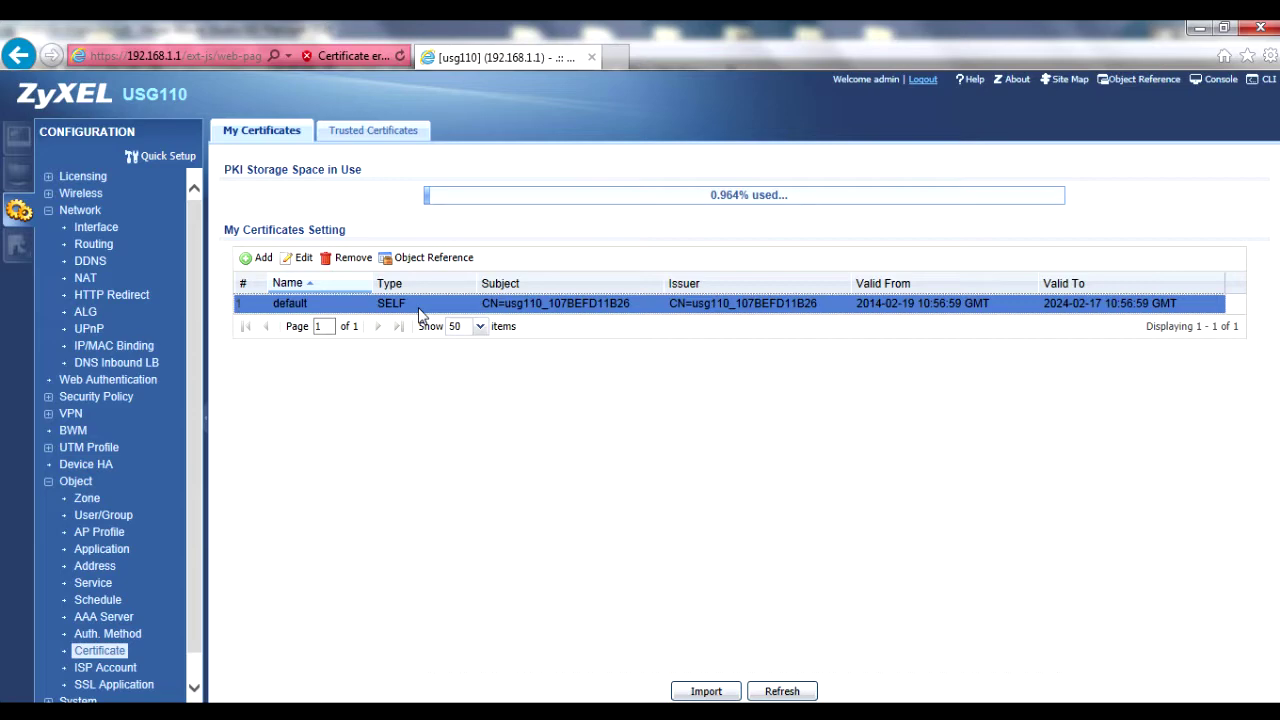
double_click(418, 303)
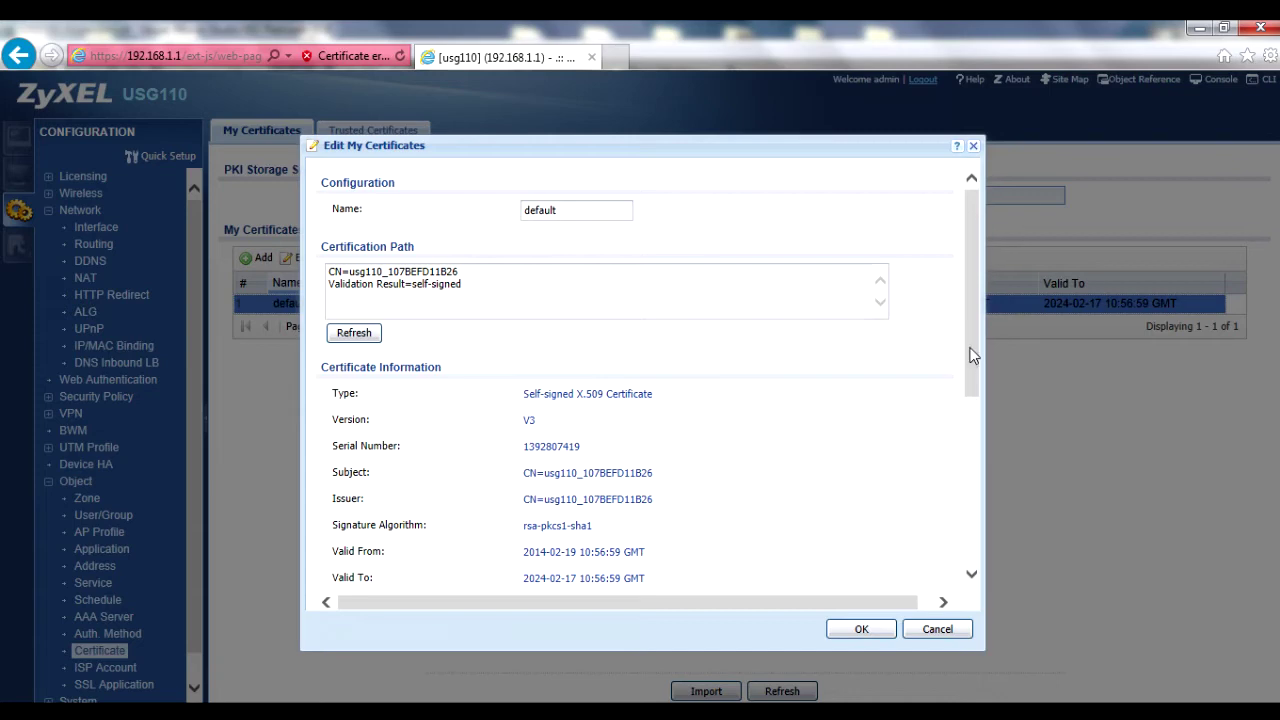
- Export the 'default' certificate without its private key and save the downloaded file
left_click_drag(973, 355, 980, 477)
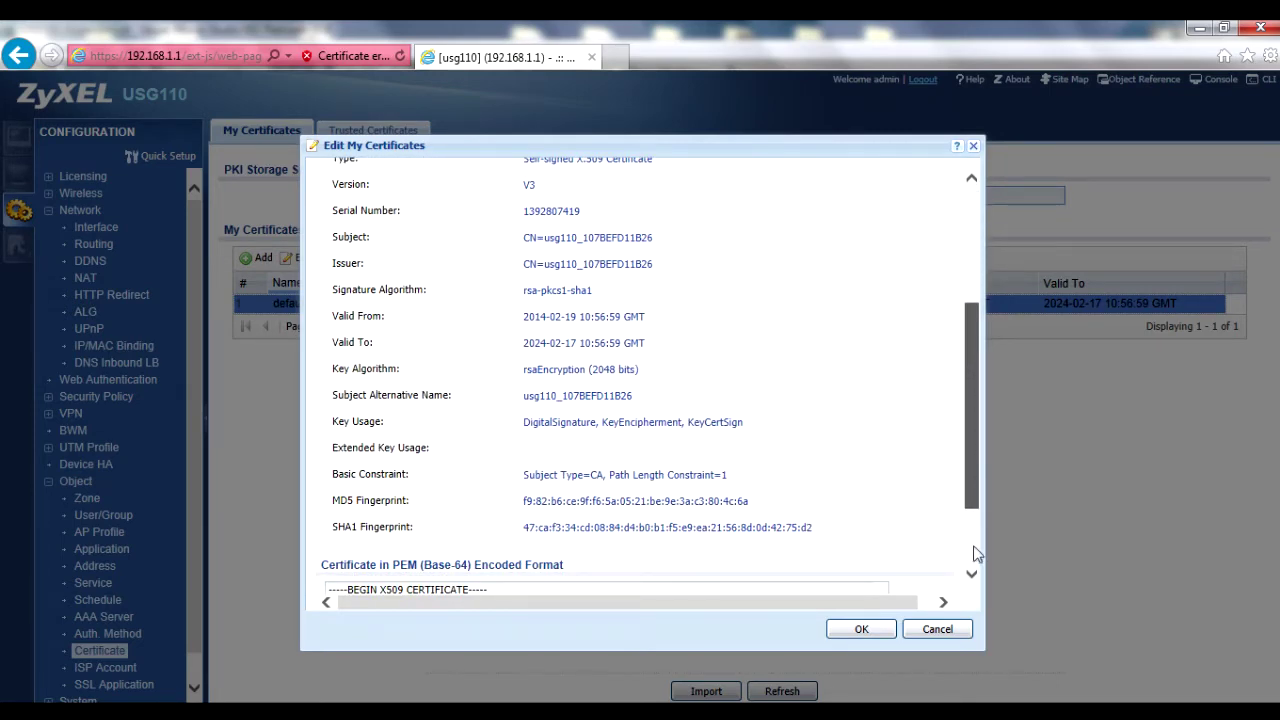
scroll(977, 553, "down", 2)
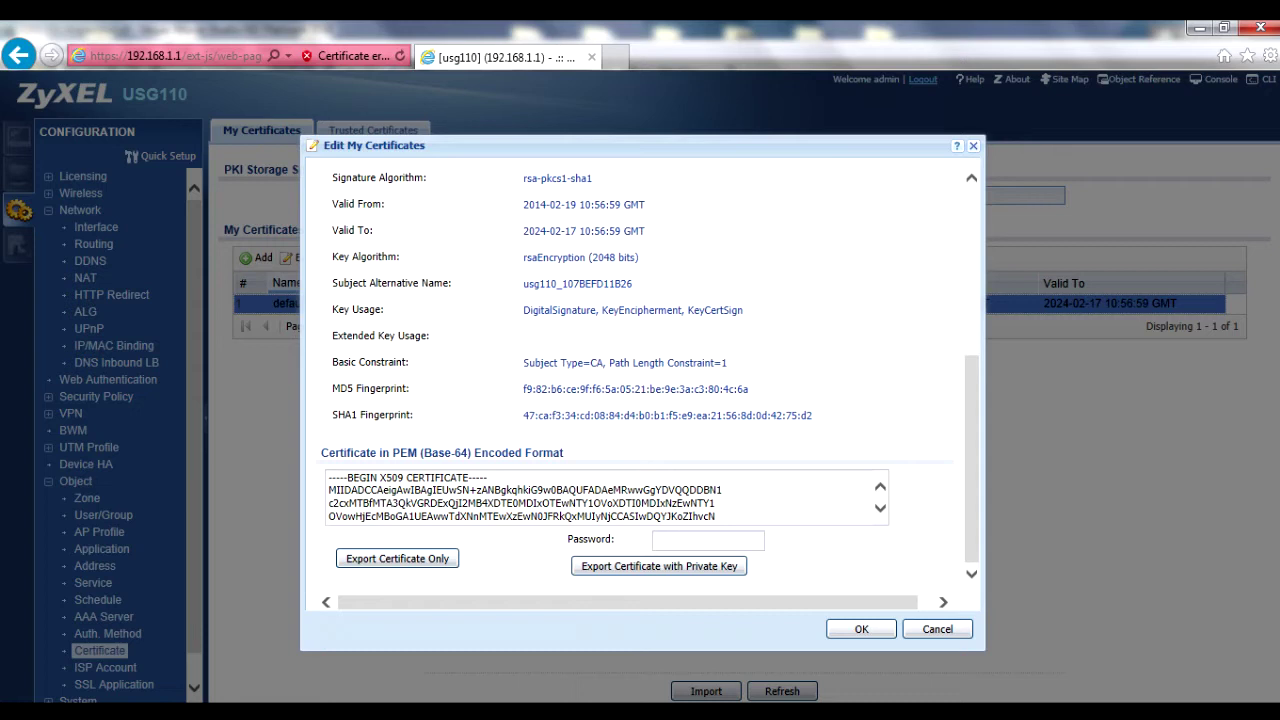
left_click(700, 540)
left_click(428, 566)
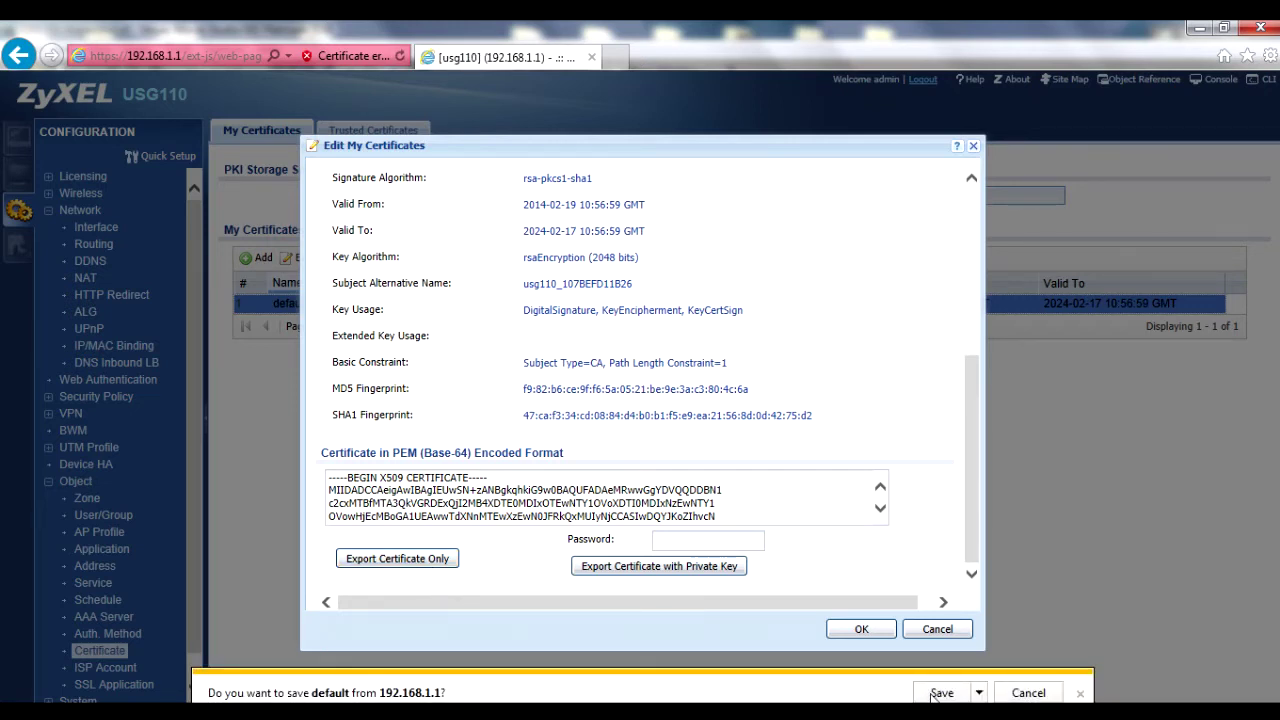
left_click(941, 693)
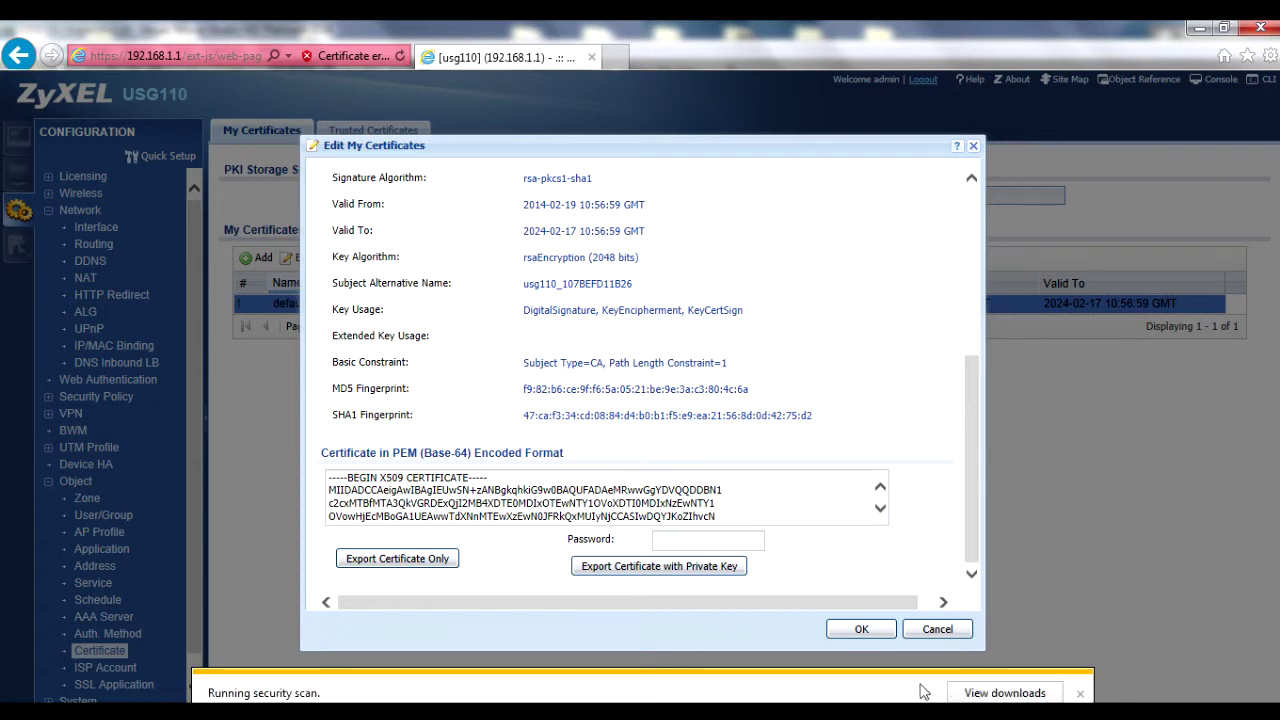
left_click(1081, 693)
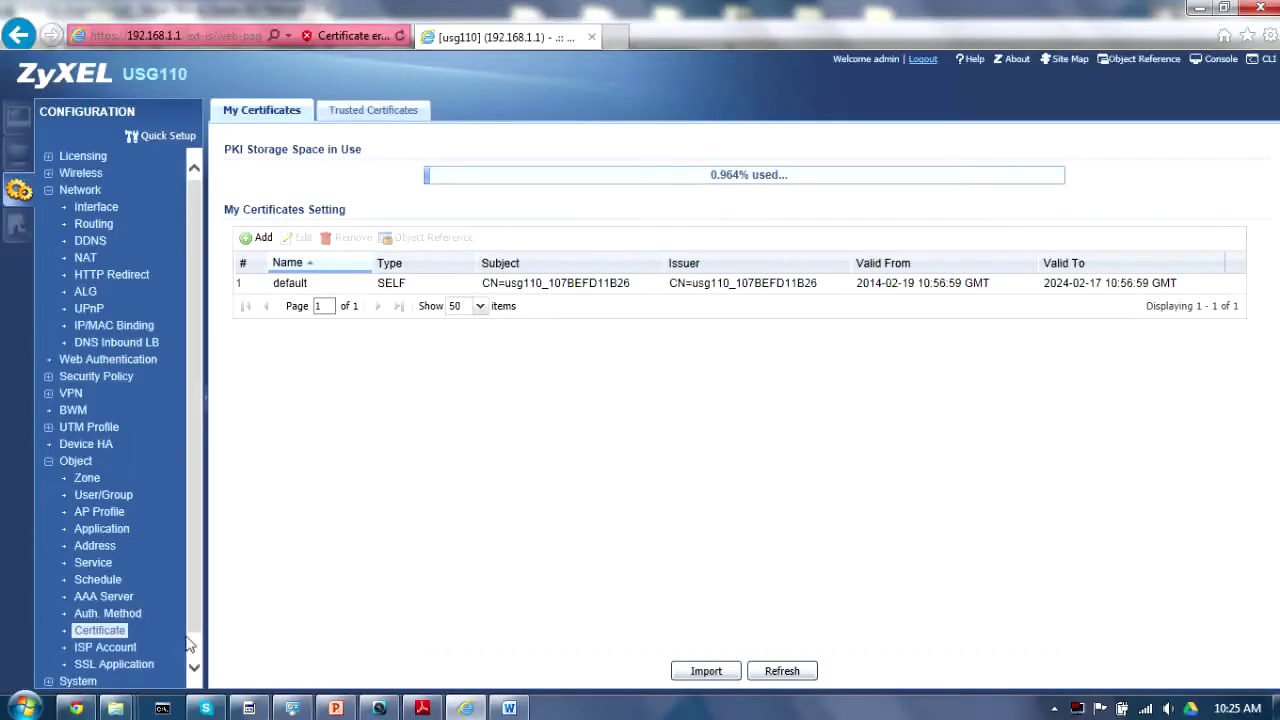
- Launch certmgr.msc from the Start menu search
left_click(20, 708)
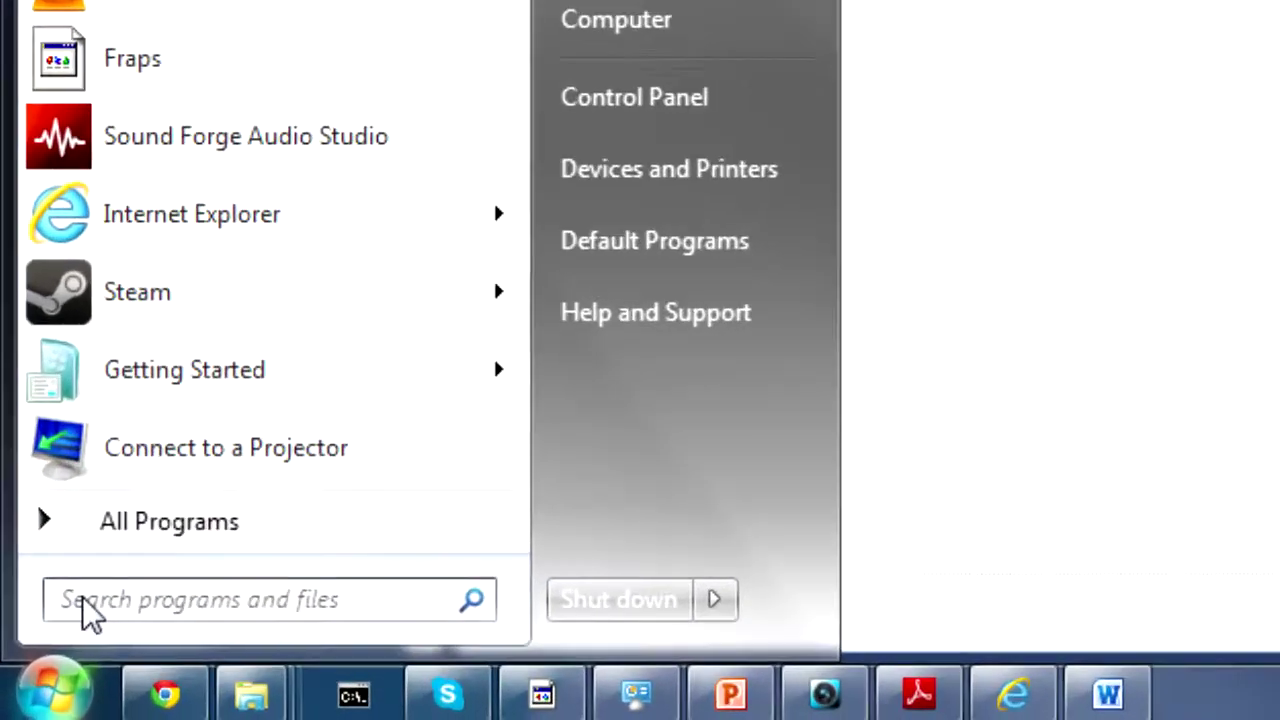
type("cer")
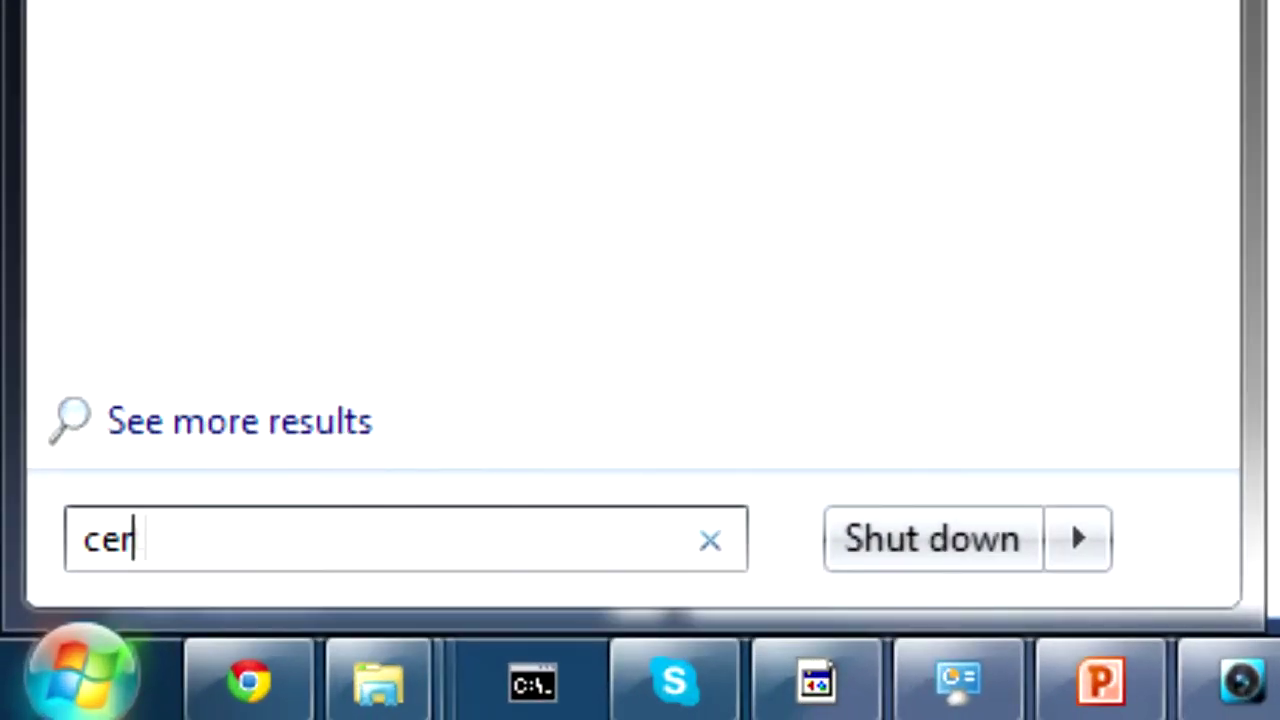
type("tmgr.msc")
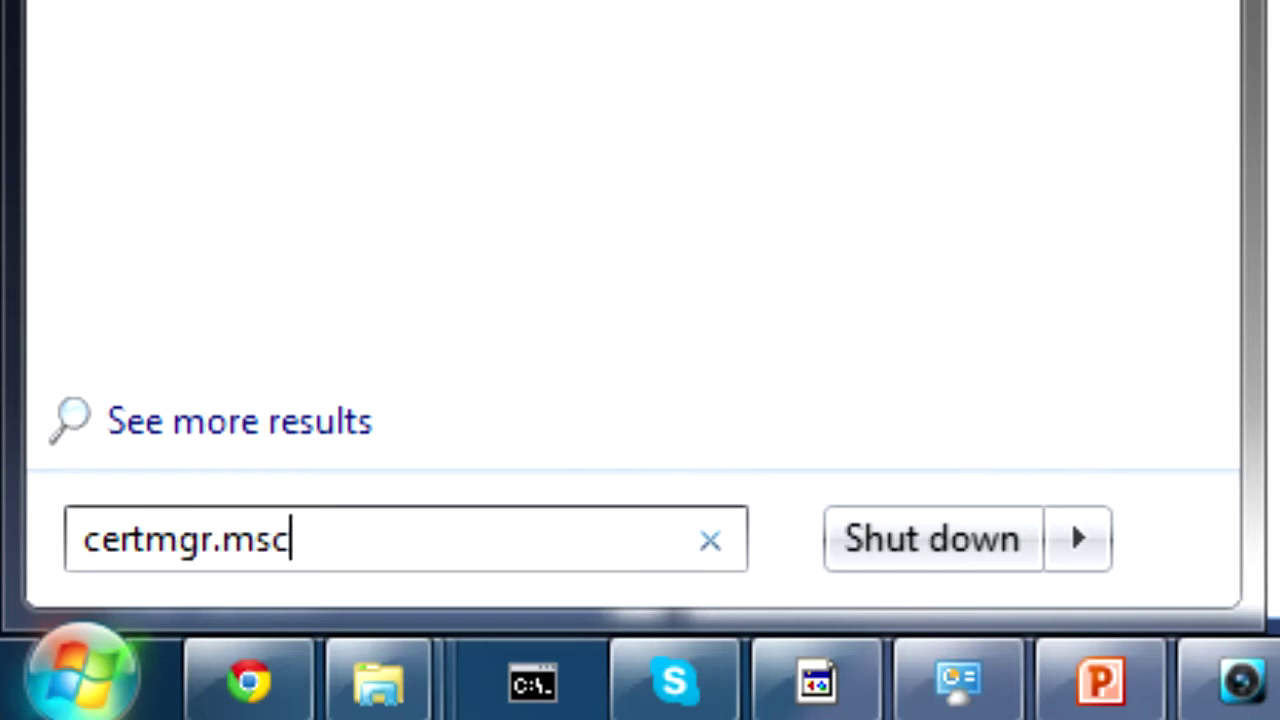
key("Return")
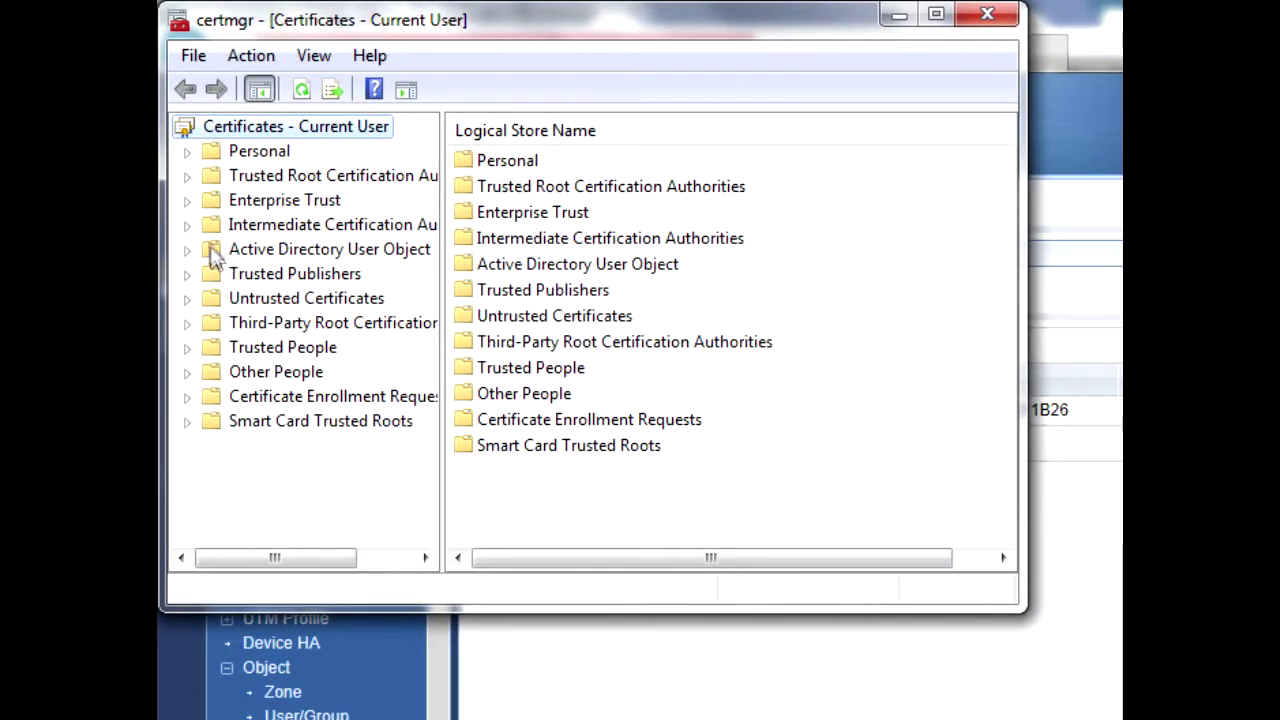
- Select the Trusted Root Certification Authorities store and start the Certificate Import Wizard
left_click(187, 176)
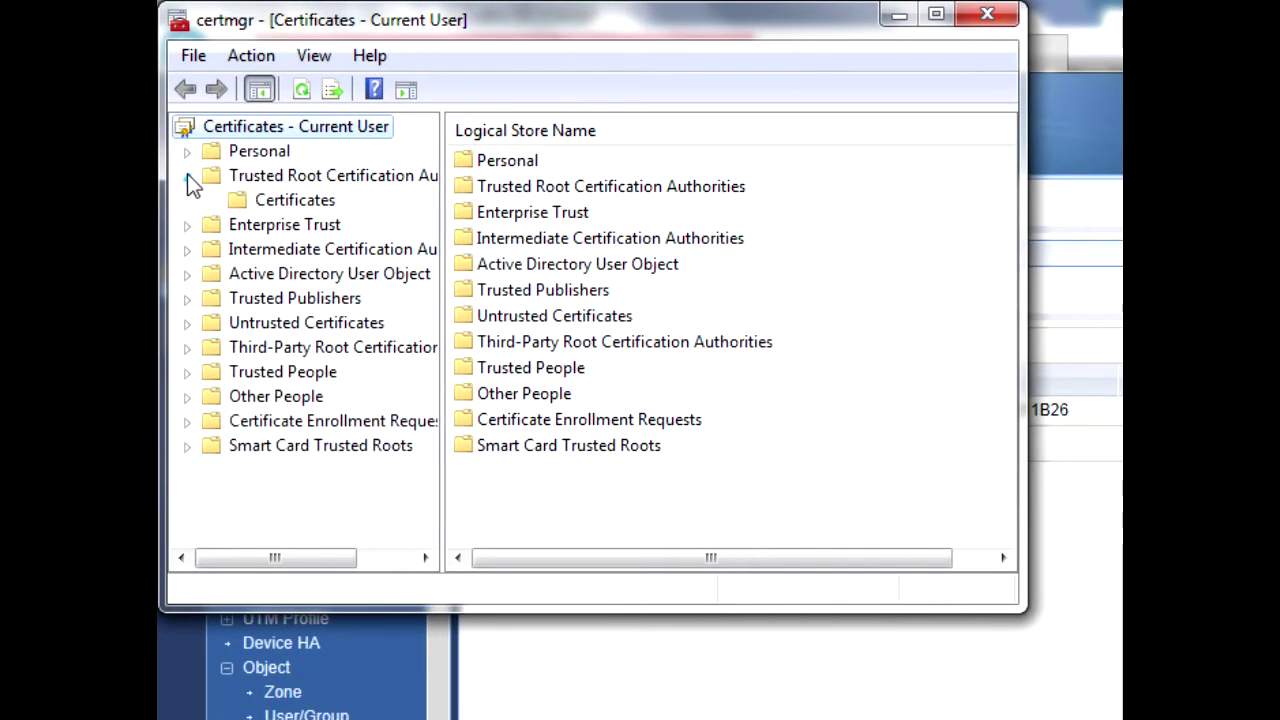
left_click(280, 206)
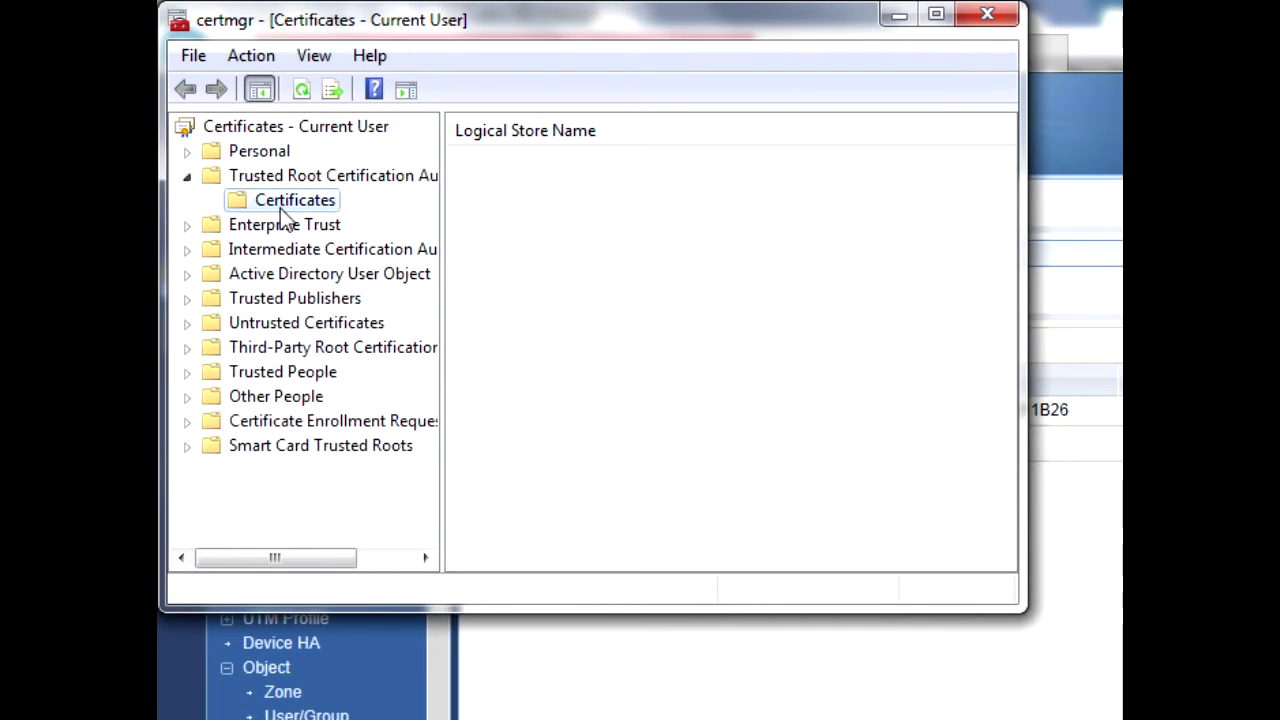
left_click(261, 61)
mouse_move(285, 92)
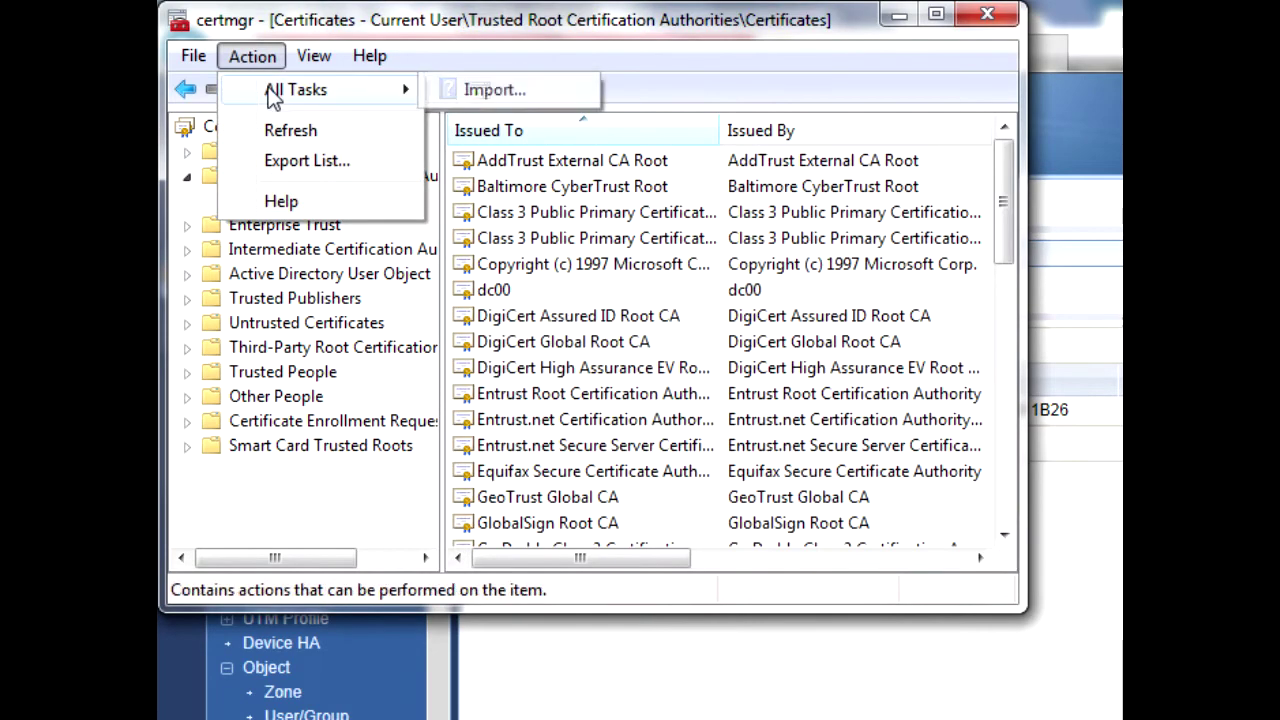
left_click(455, 89)
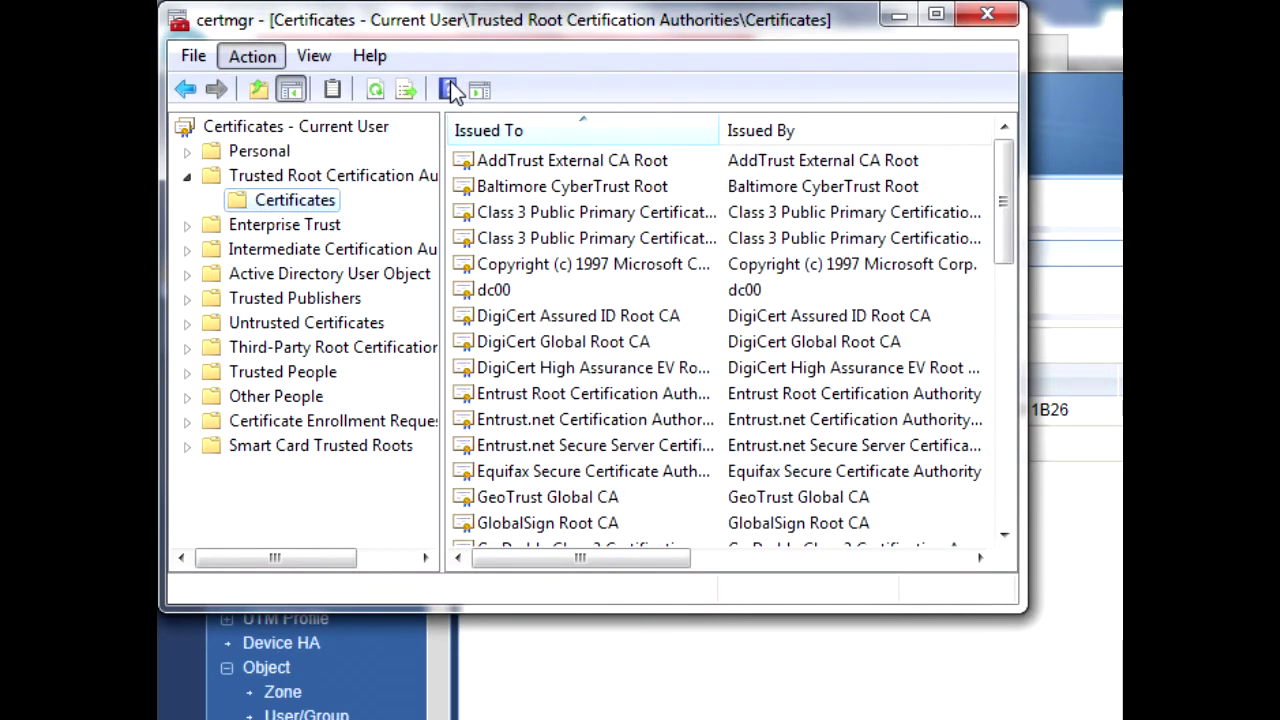
left_click(677, 617)
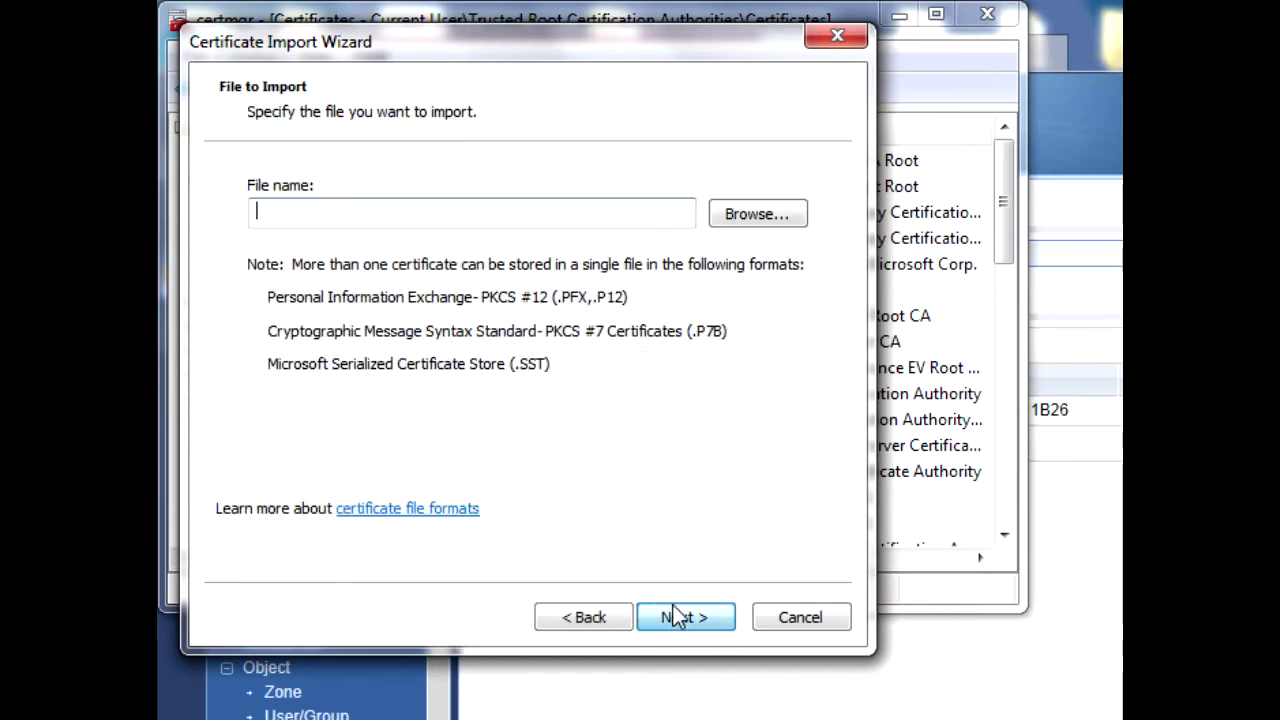
- Import the 'default' certificate file, shown via All Files, into Trusted Root Certification Authorities
left_click(753, 220)
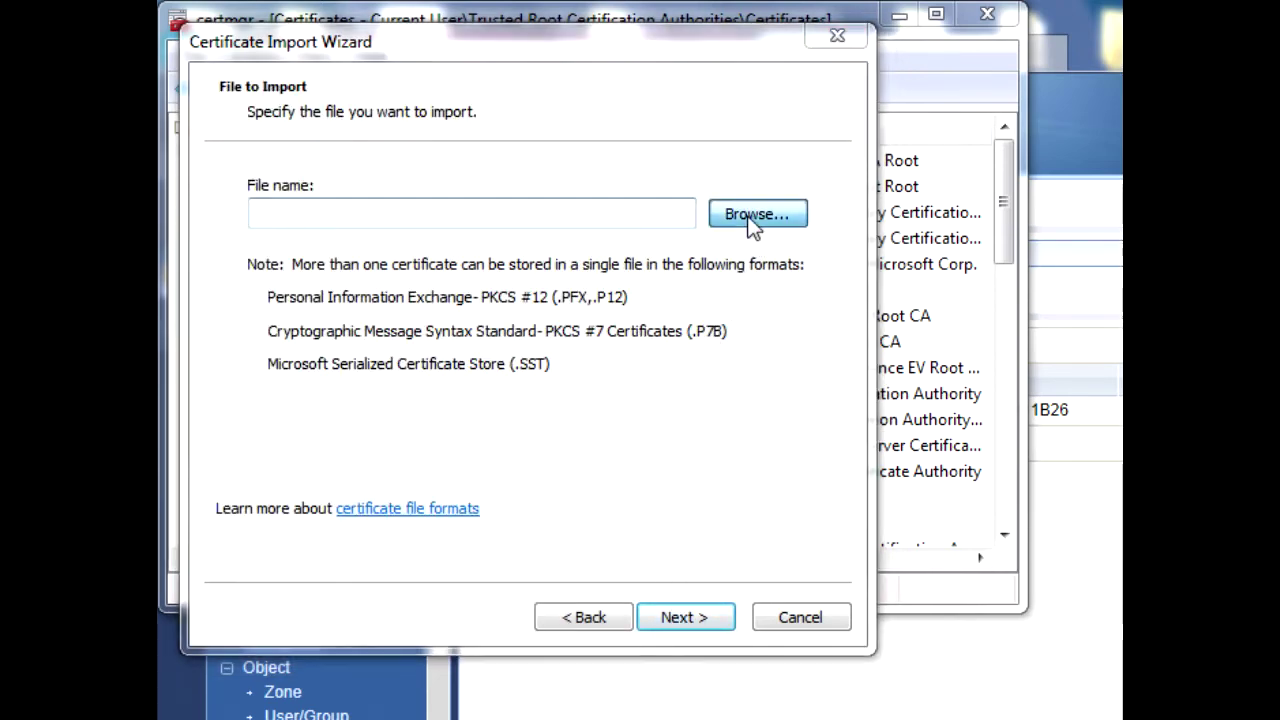
left_click(857, 631)
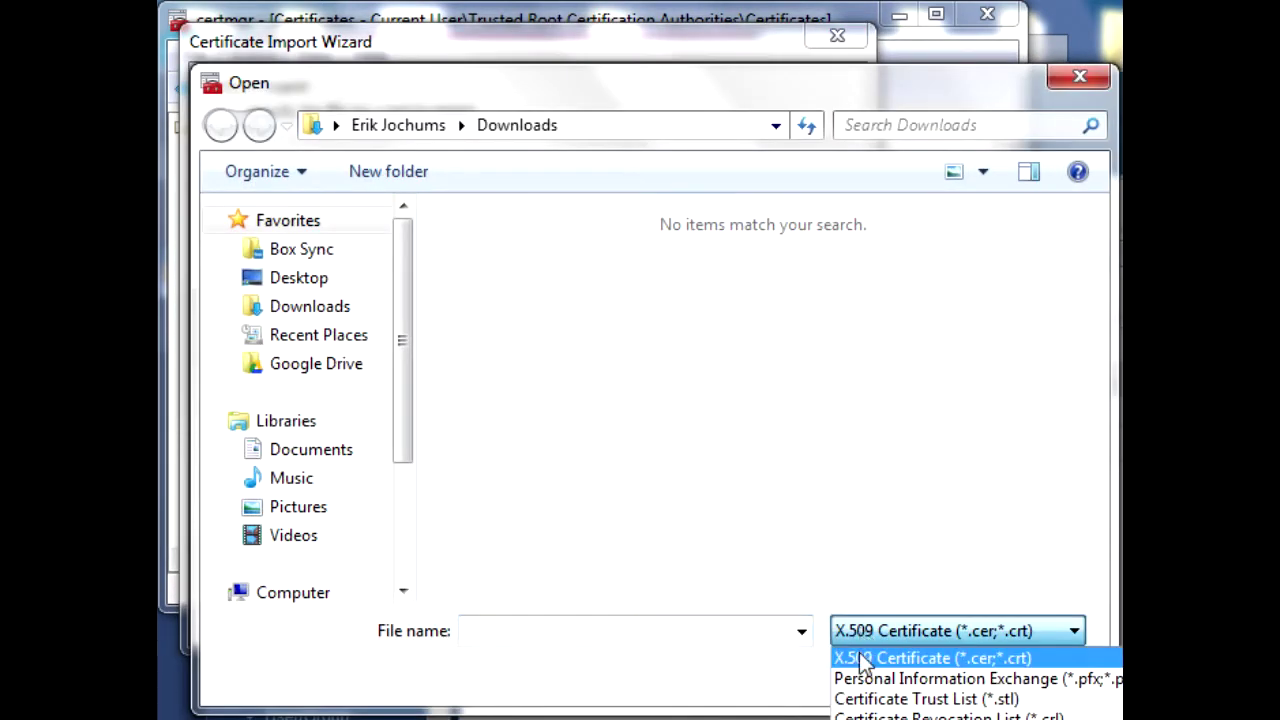
left_click(900, 716)
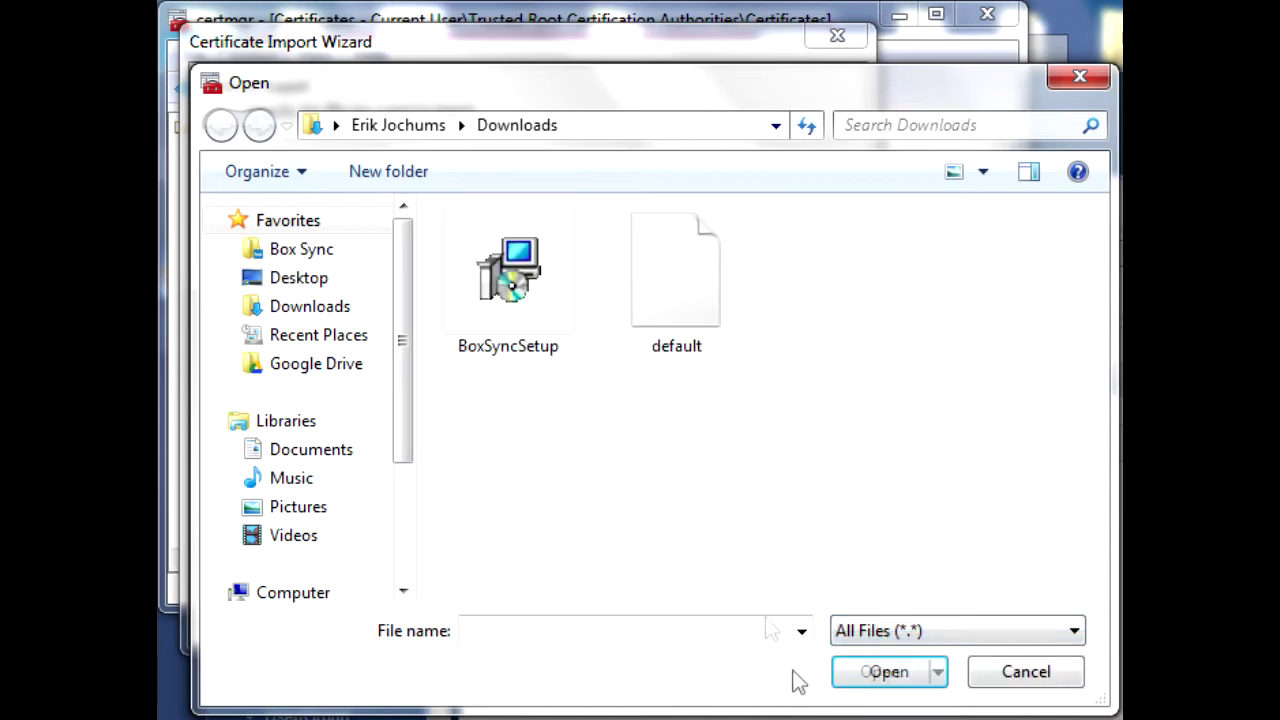
left_click(686, 307)
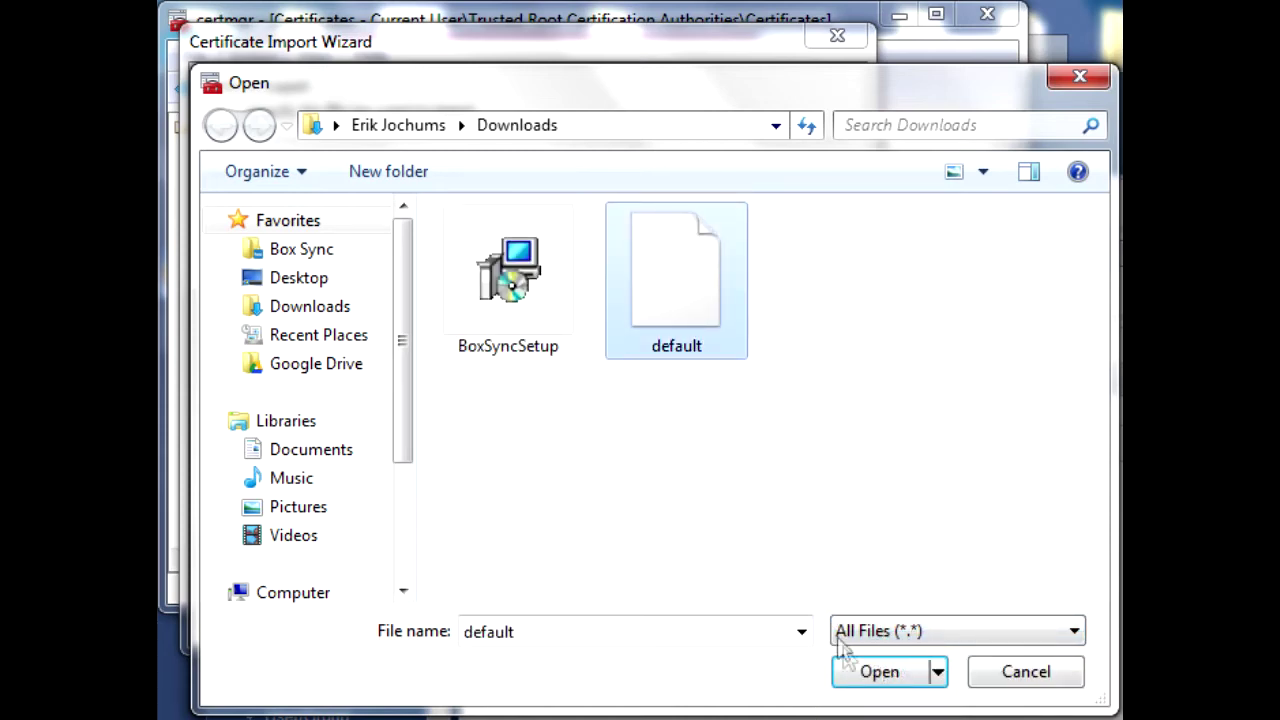
left_click(851, 684)
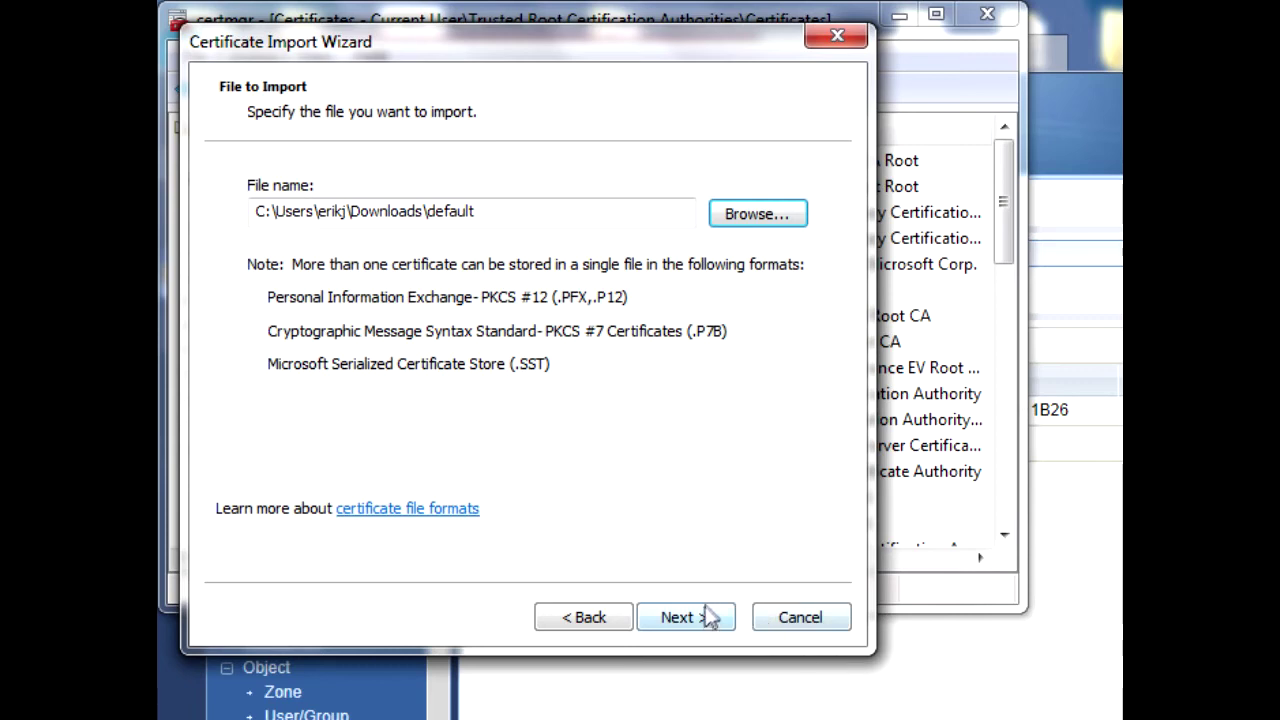
left_click(706, 620)
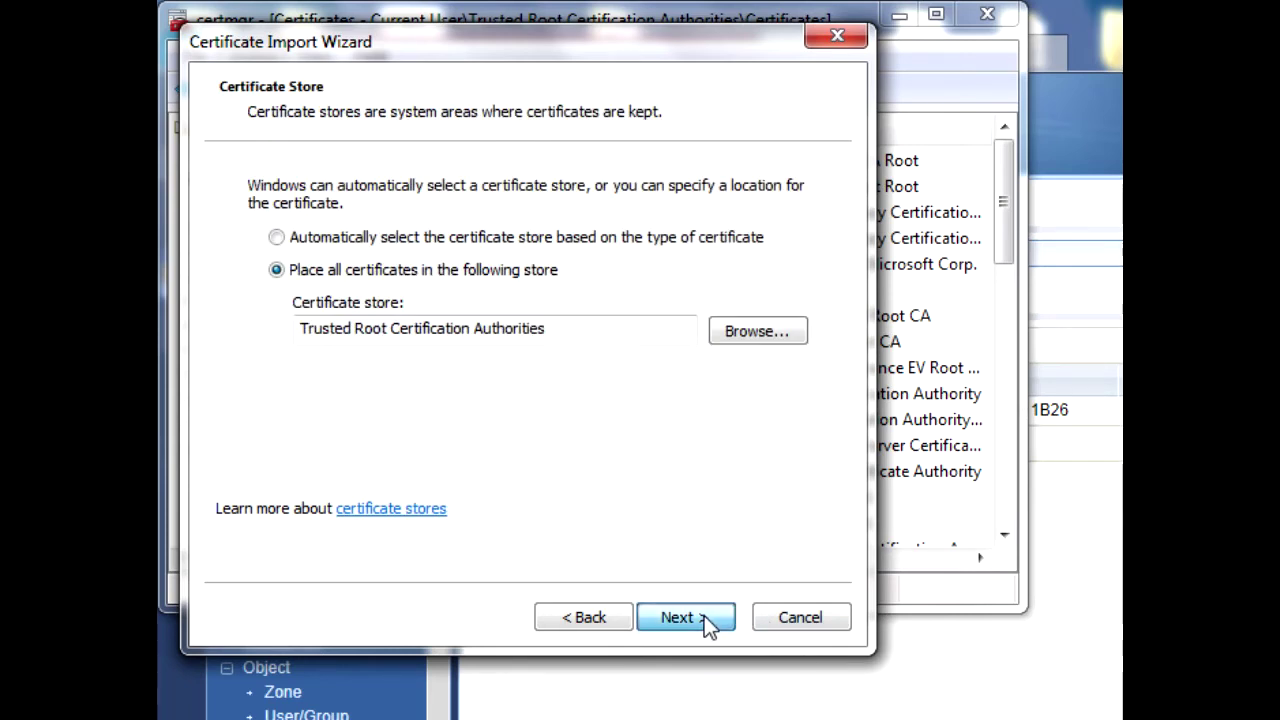
left_click(704, 615)
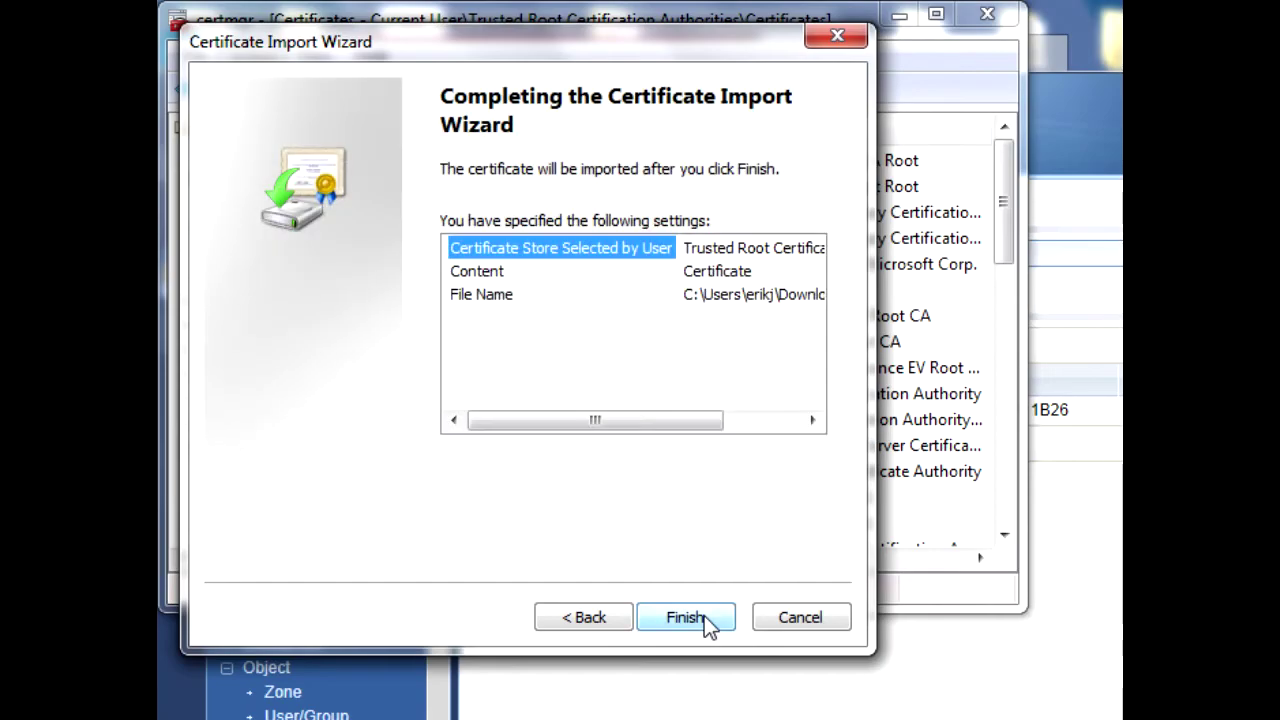
left_click(704, 616)
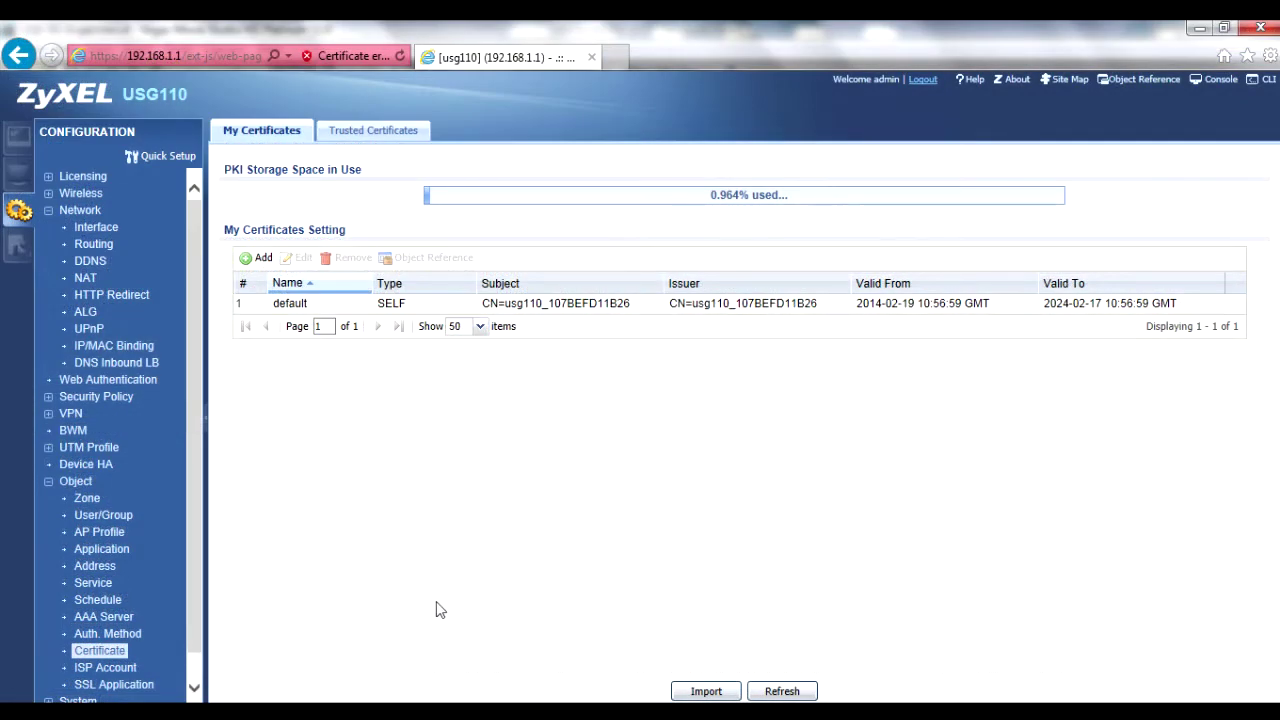
- Add a new SSL Inspection profile named Test_SSL_Insp with description 'Test Profile'
left_click(48, 453)
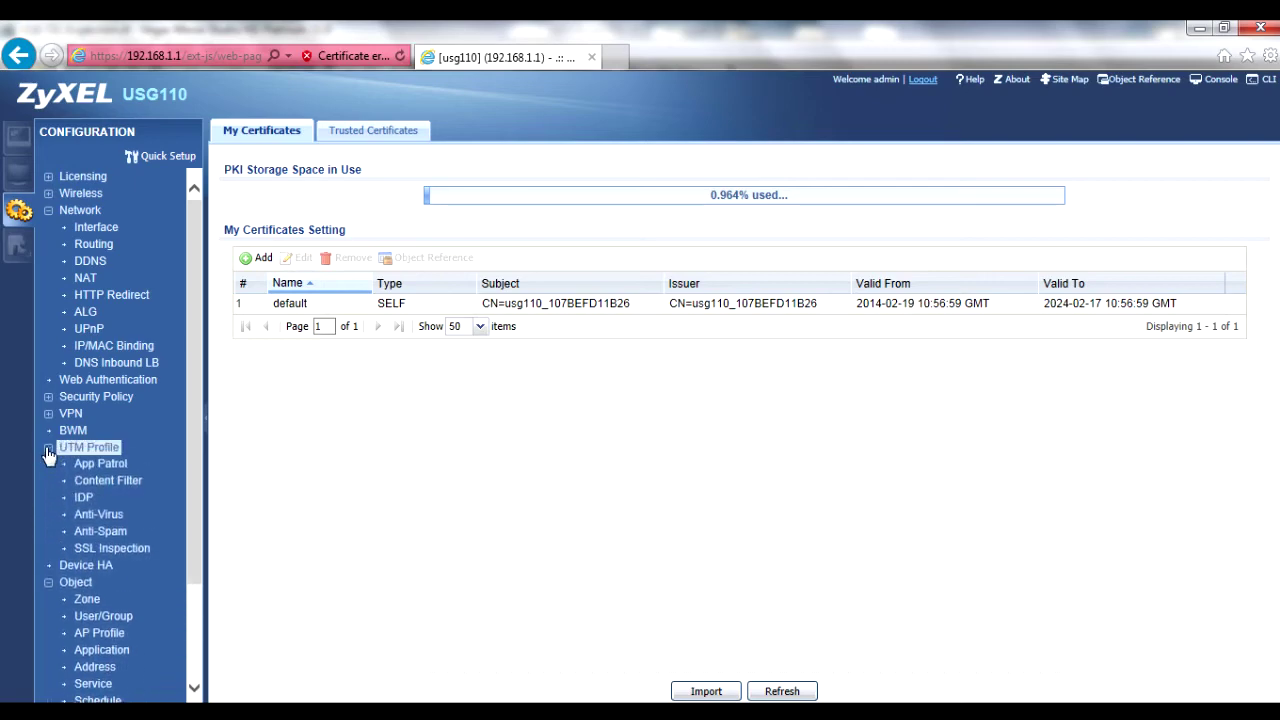
left_click(89, 548)
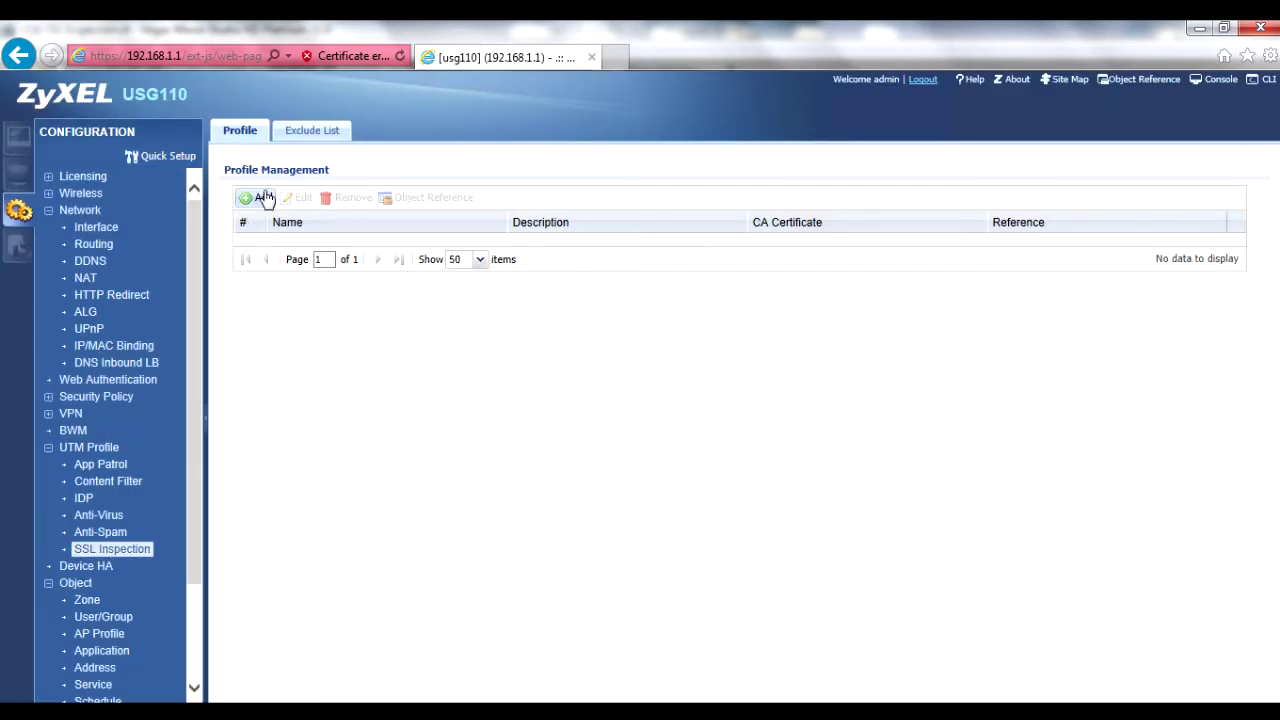
left_click(262, 197)
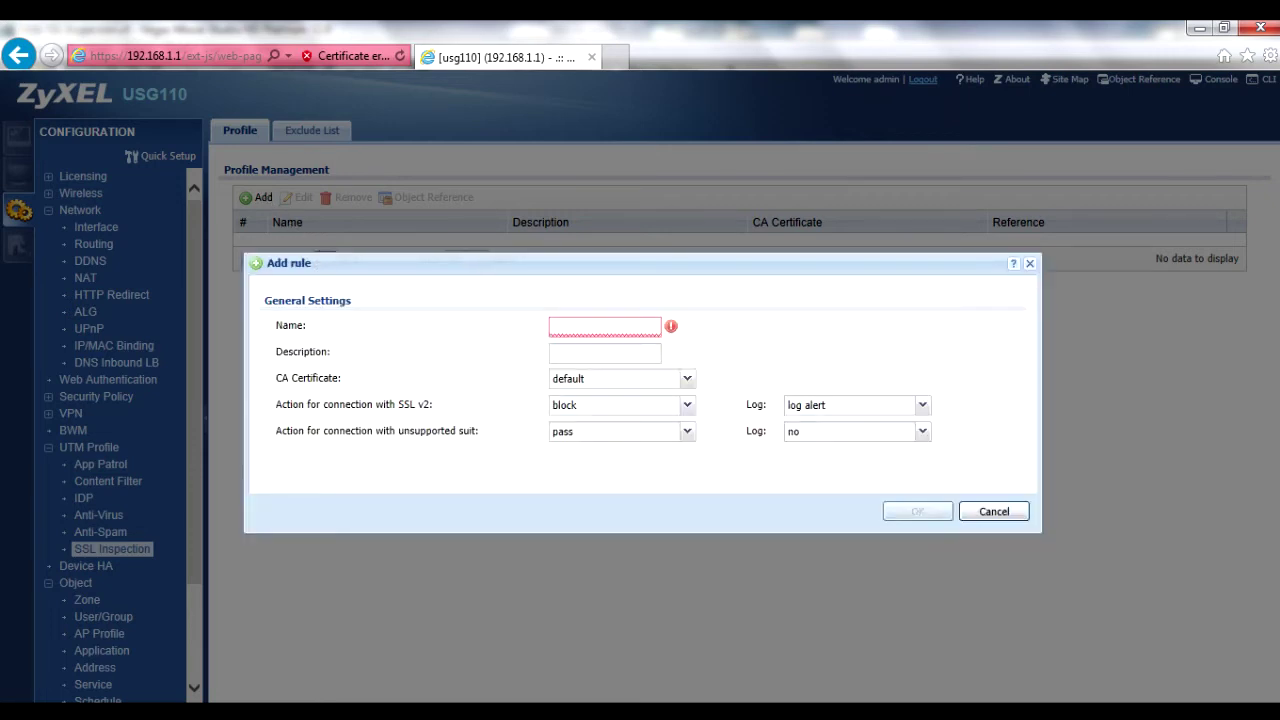
type("Test_SSL_")
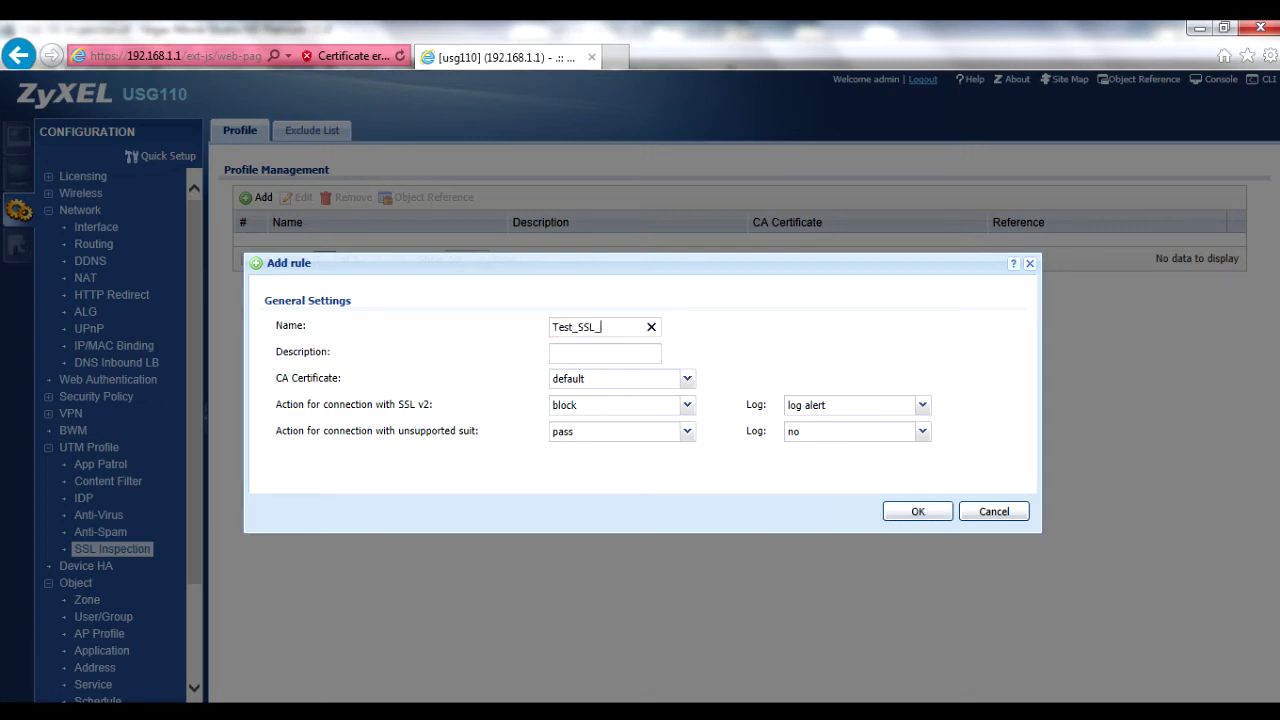
type("Insp")
left_click(605, 353)
type("Test Action")
key("BackSpace")
key("BackSpace")
key("BackSpace")
key("BackSpace")
key("BackSpace")
key("BackSpace")
type("Profile")
- Keep the default CA certificate, block SSL v2, pass unsupported cipher suites, and save the profile
left_click(687, 380)
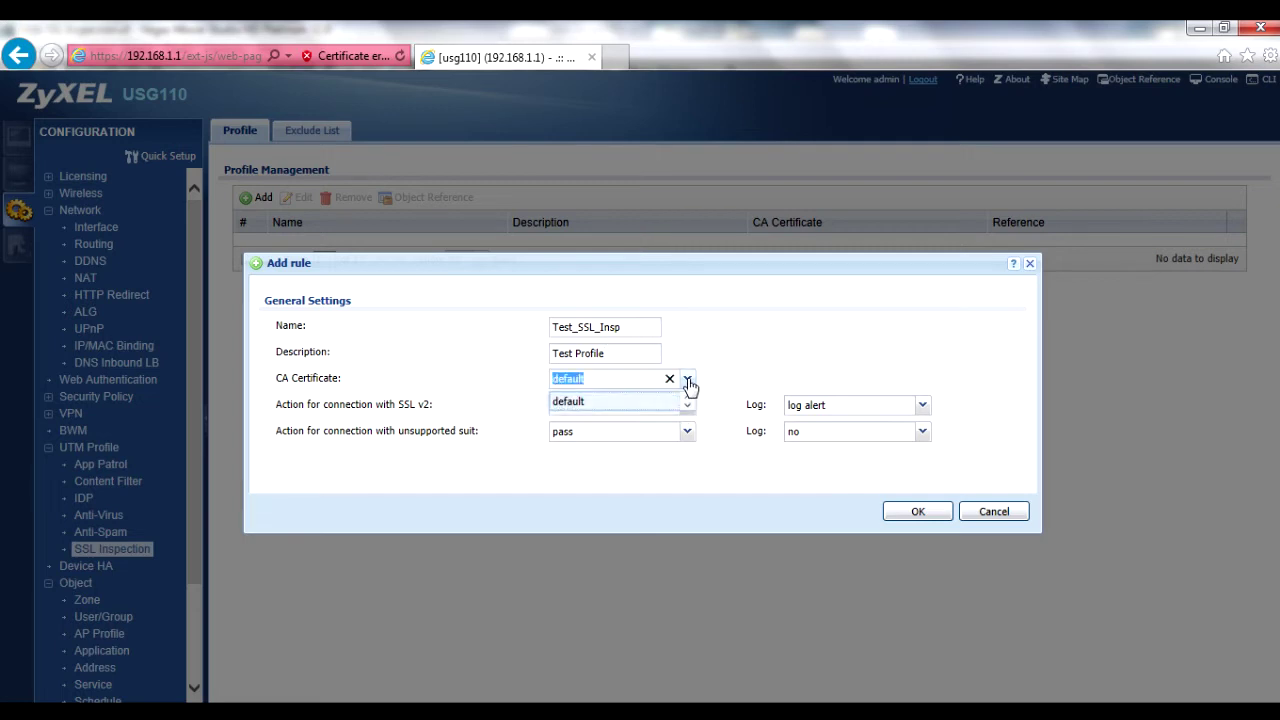
left_click(688, 380)
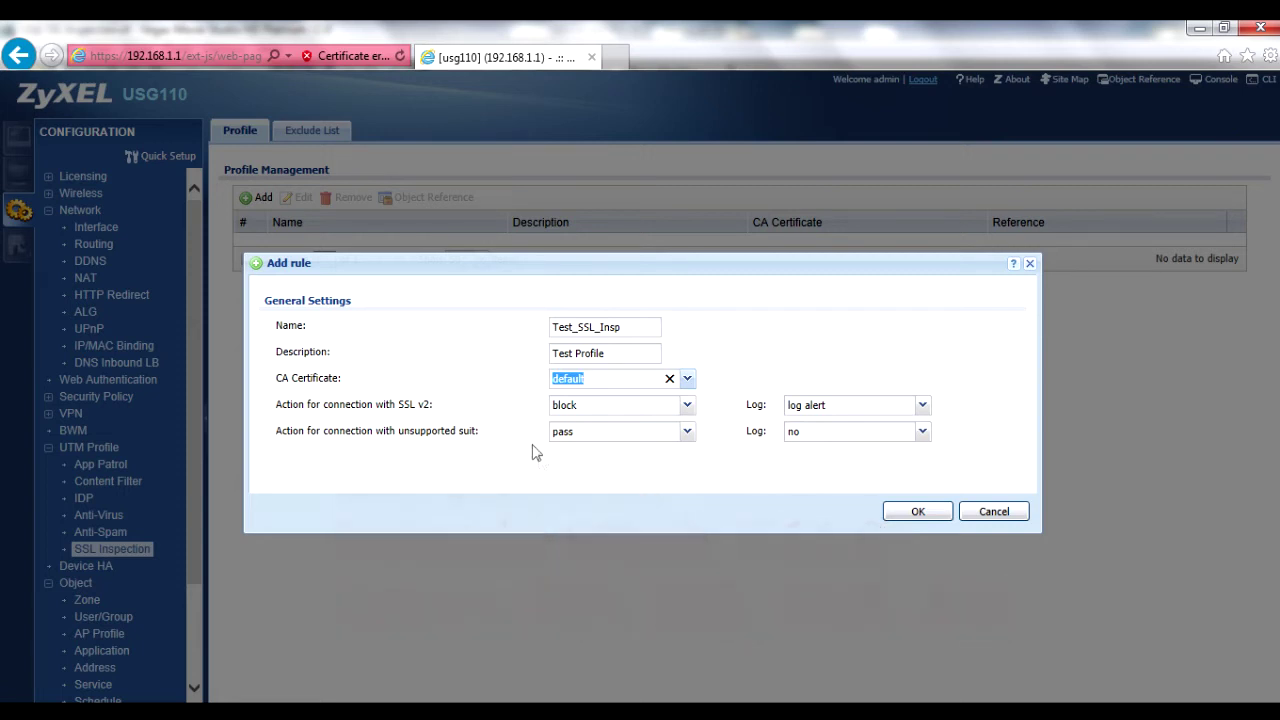
left_click(688, 408)
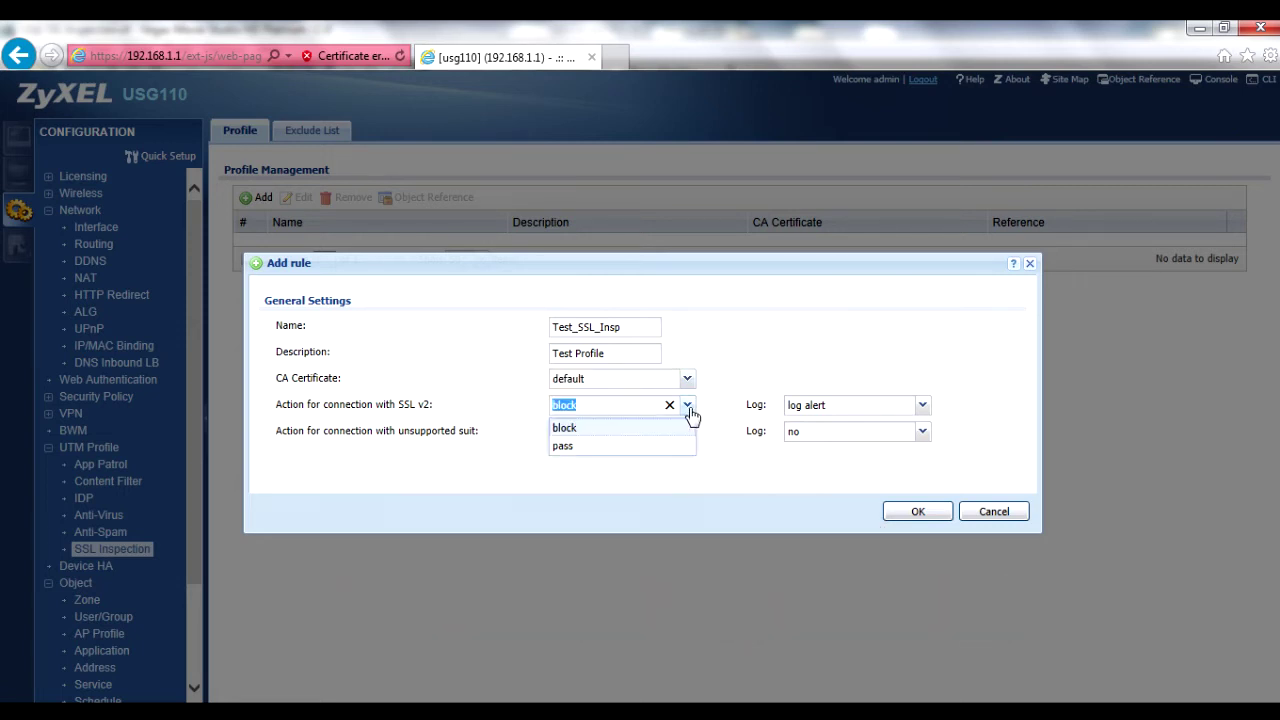
left_click(689, 408)
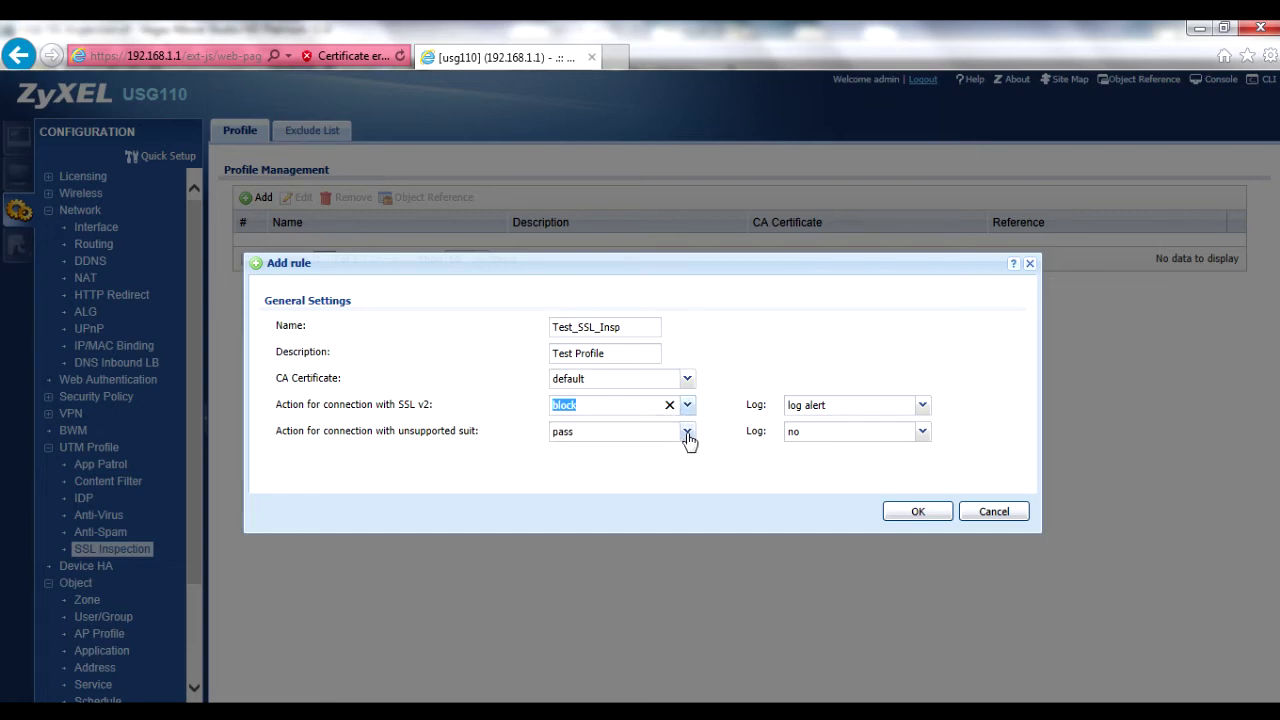
left_click(688, 434)
left_click(688, 434)
left_click(725, 470)
left_click(914, 514)
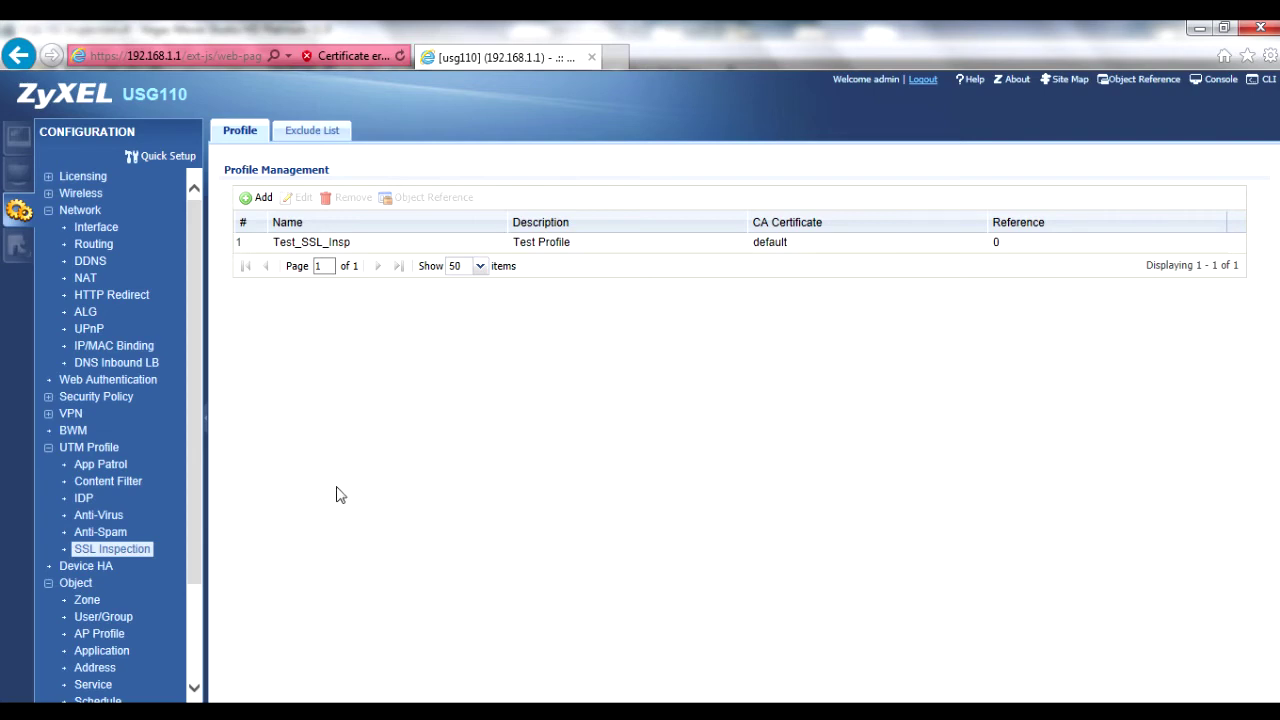
left_click(48, 400)
- Add a new Policy Control rule with SSL Inspection enabled using Test_SSL_Insp
left_click(134, 418)
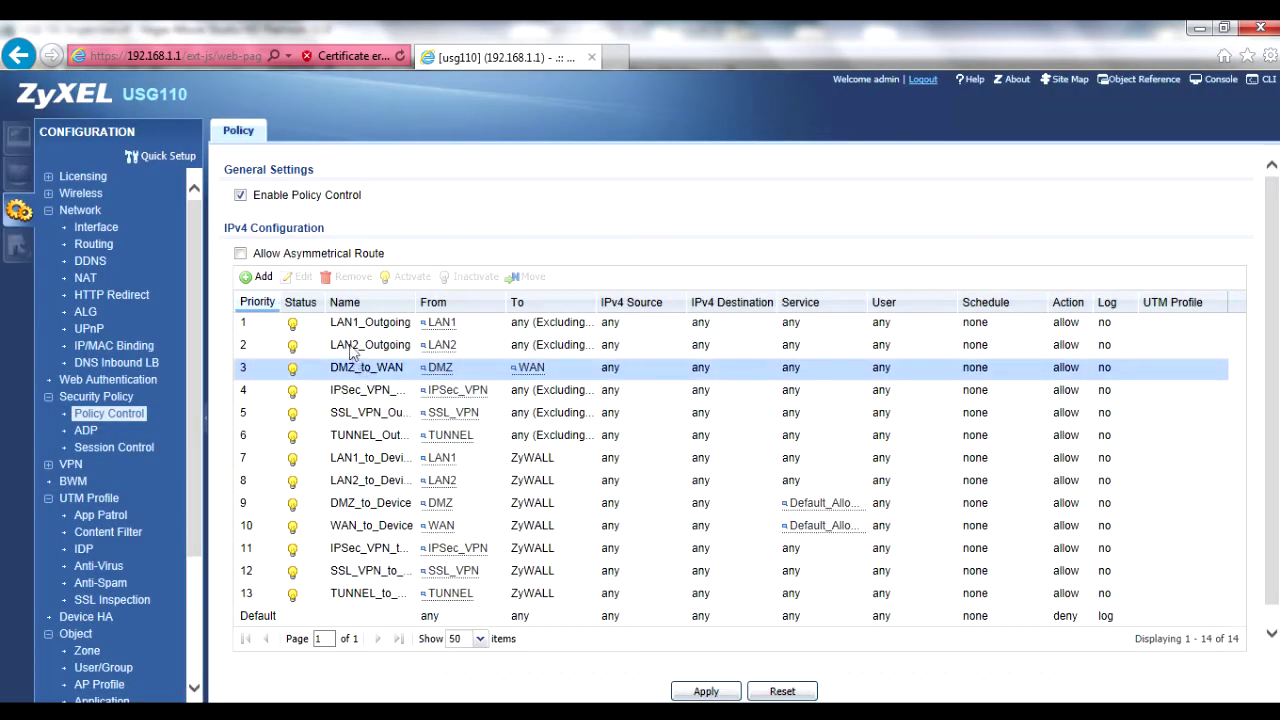
left_click(268, 280)
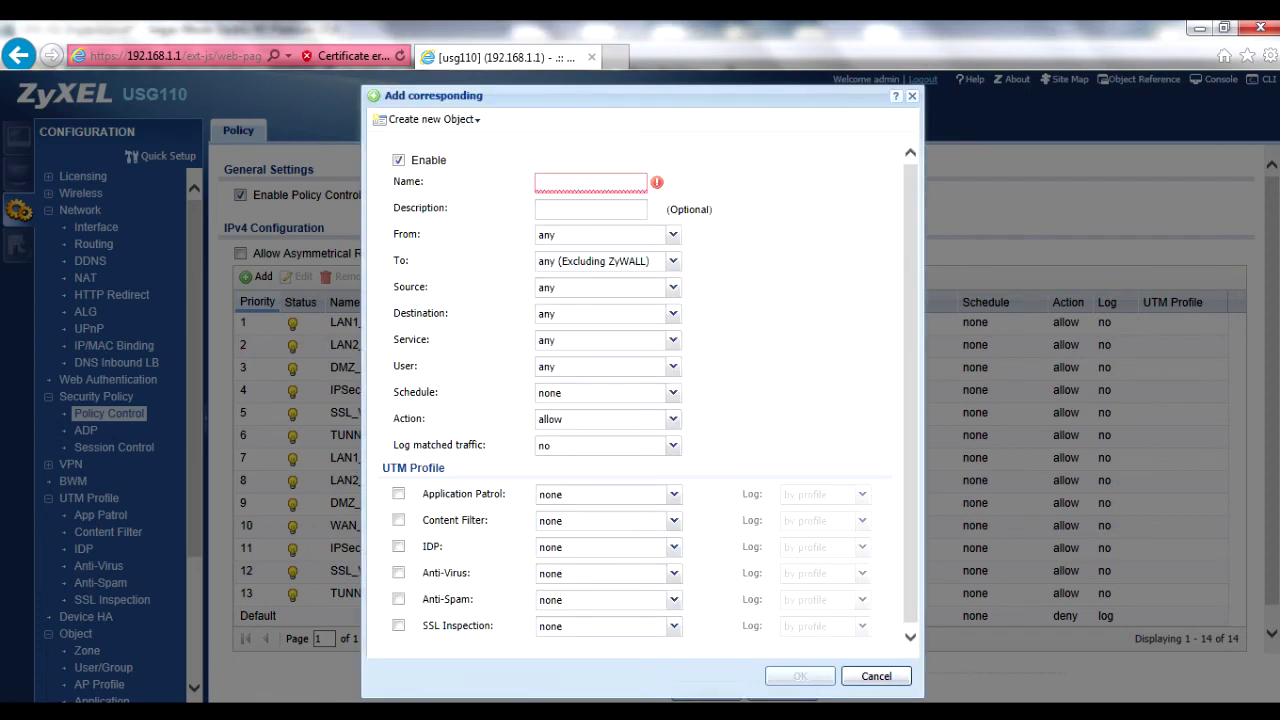
left_click(398, 626)
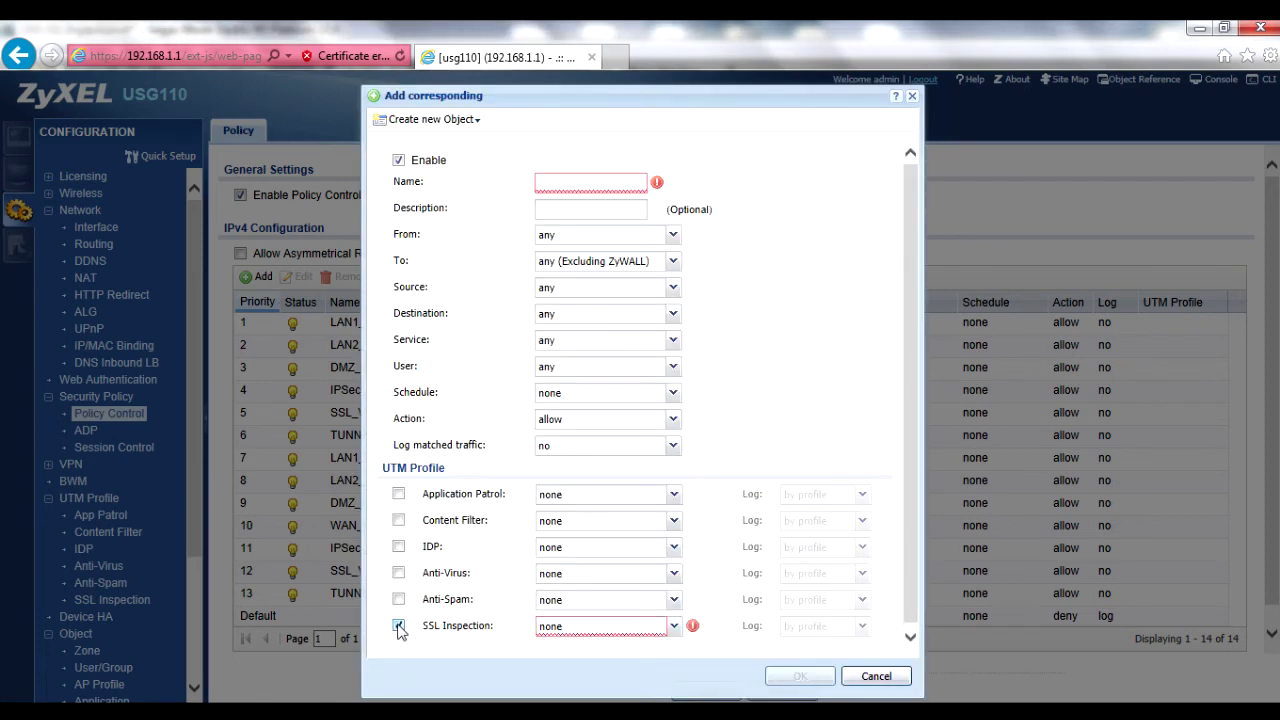
left_click(674, 627)
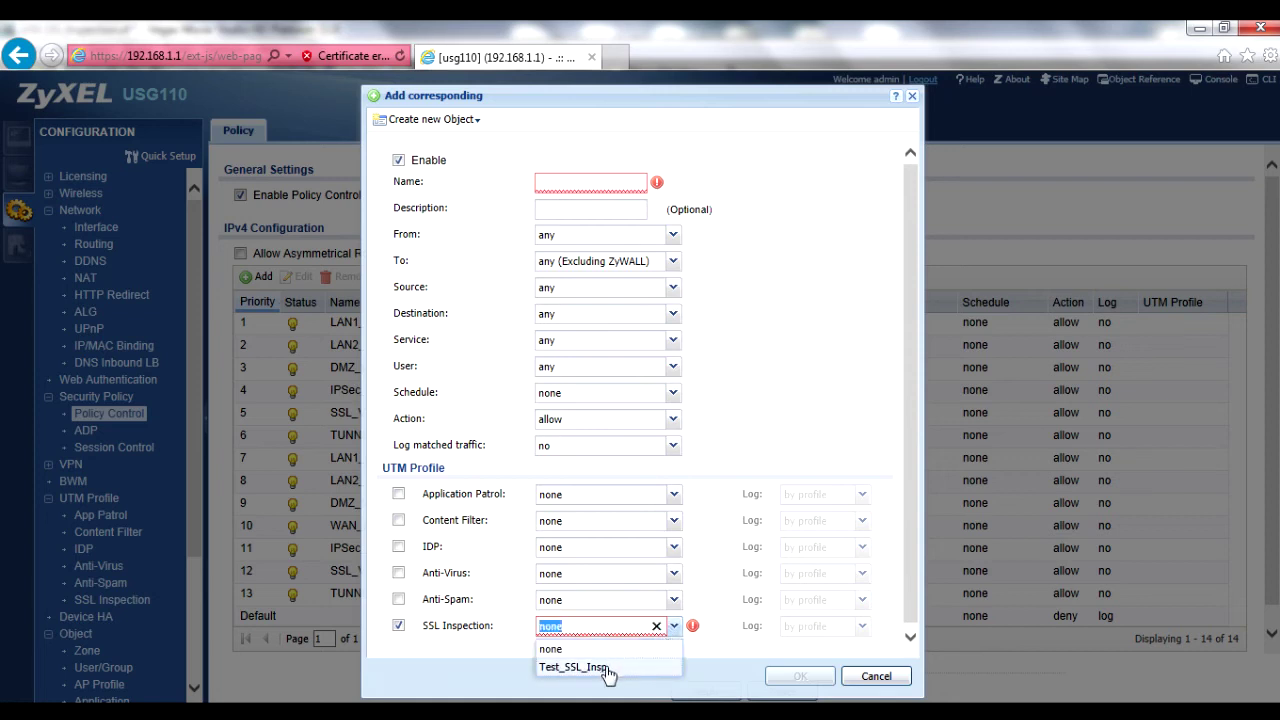
left_click(605, 667)
- Enable Application Patrol with profile Netflix_Drop and name the policy Netflix_Drop
left_click(399, 494)
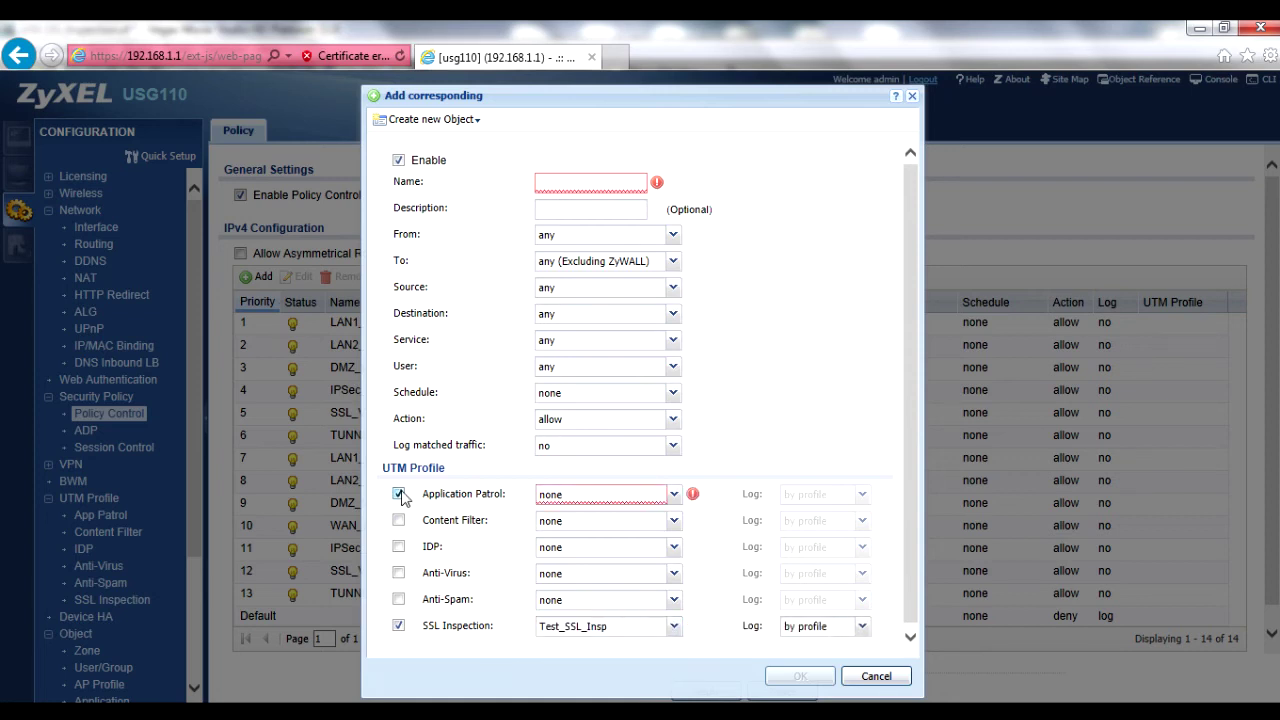
left_click(674, 494)
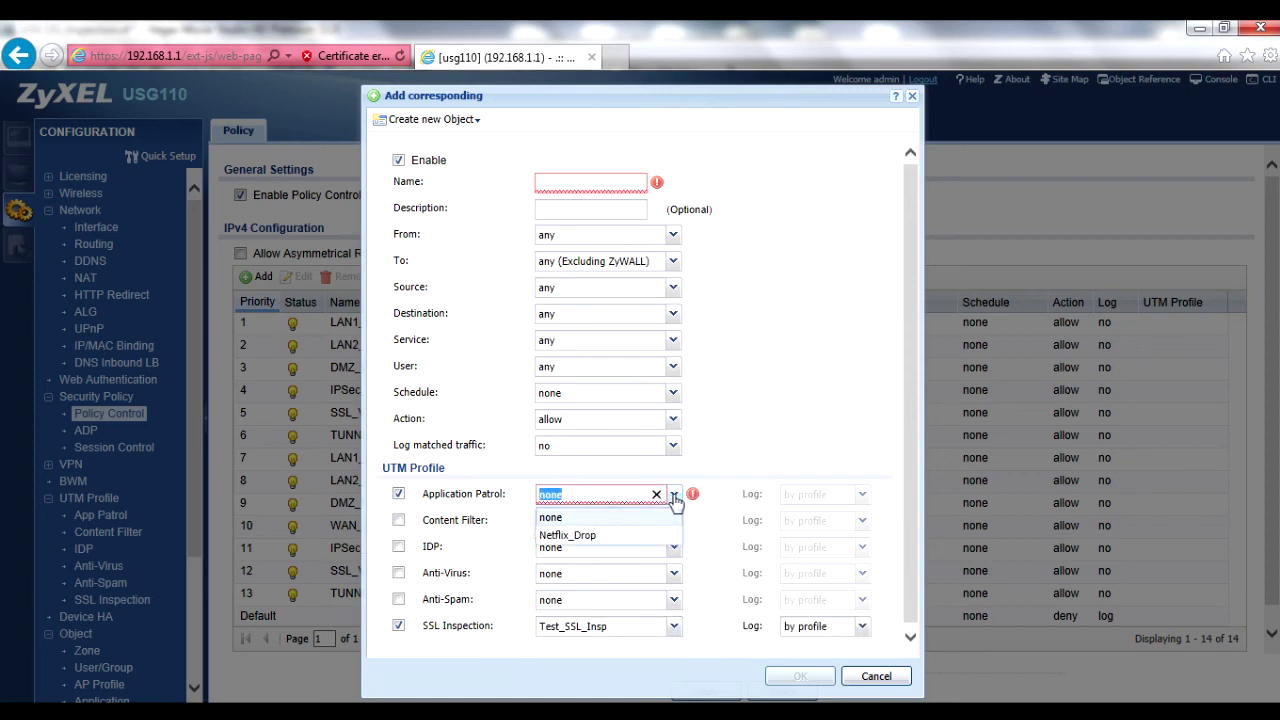
left_click(622, 535)
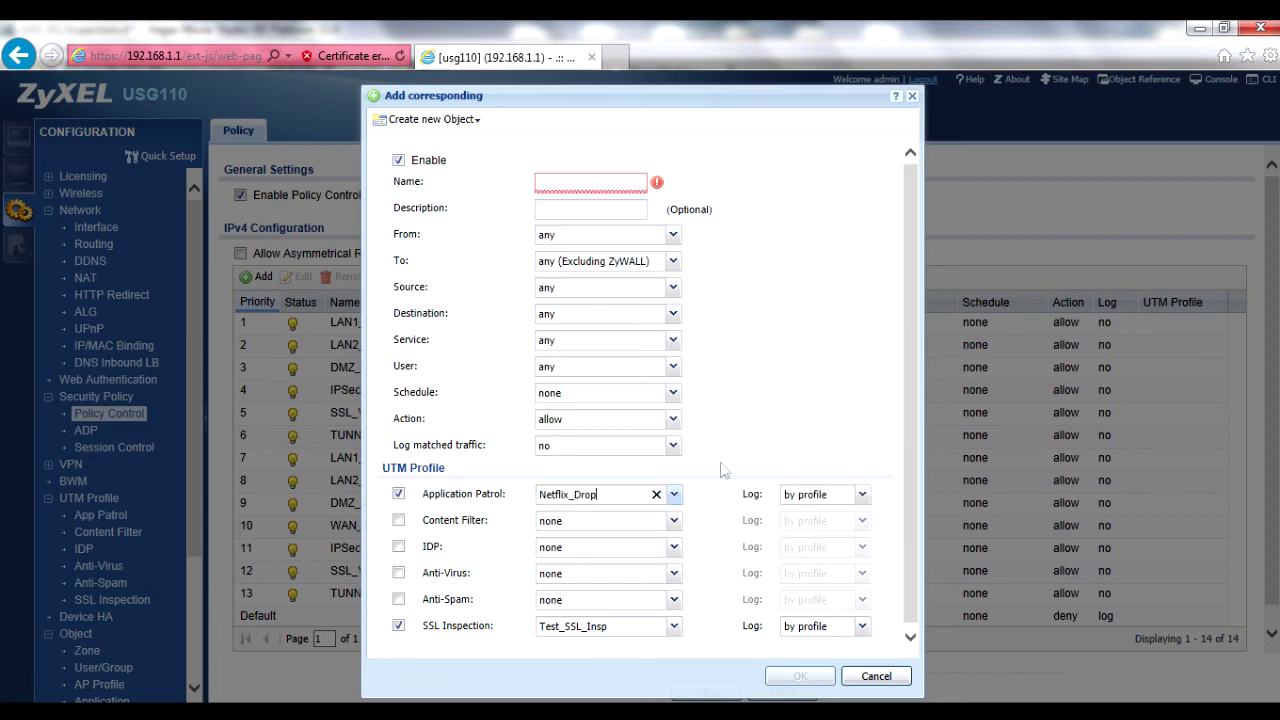
left_click(590, 182)
type("Netflix")
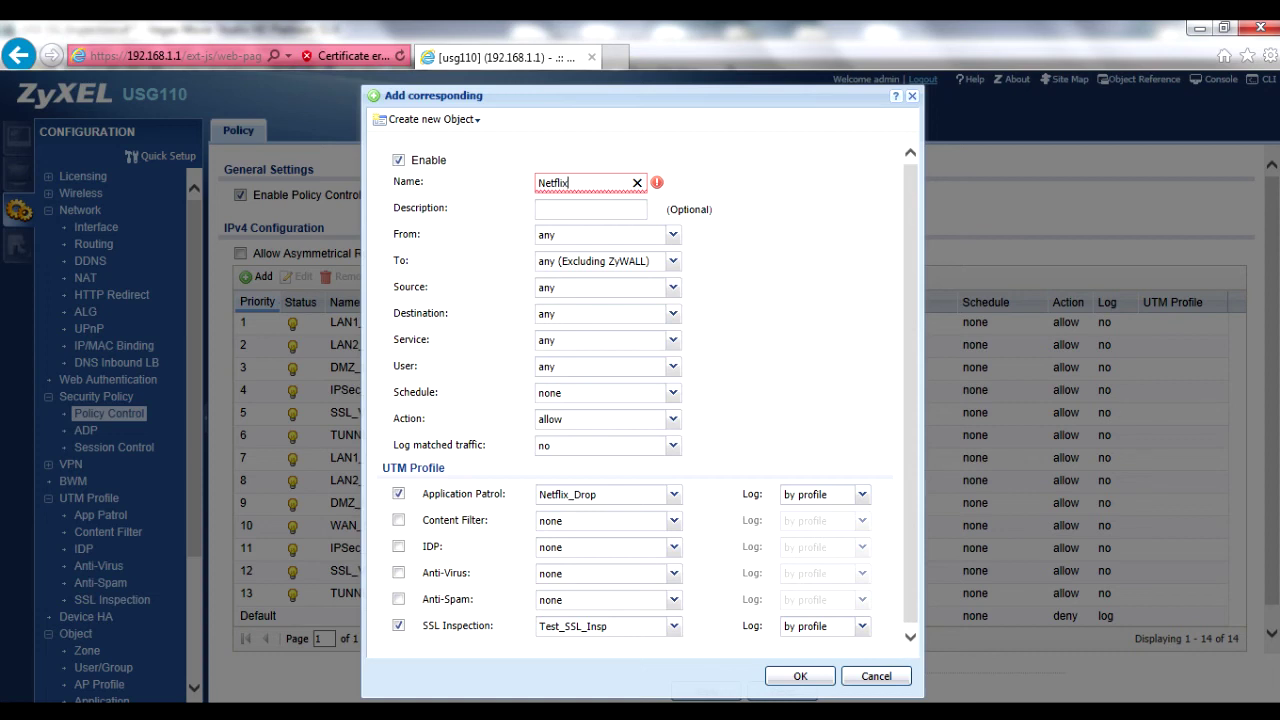
type("_Drop")
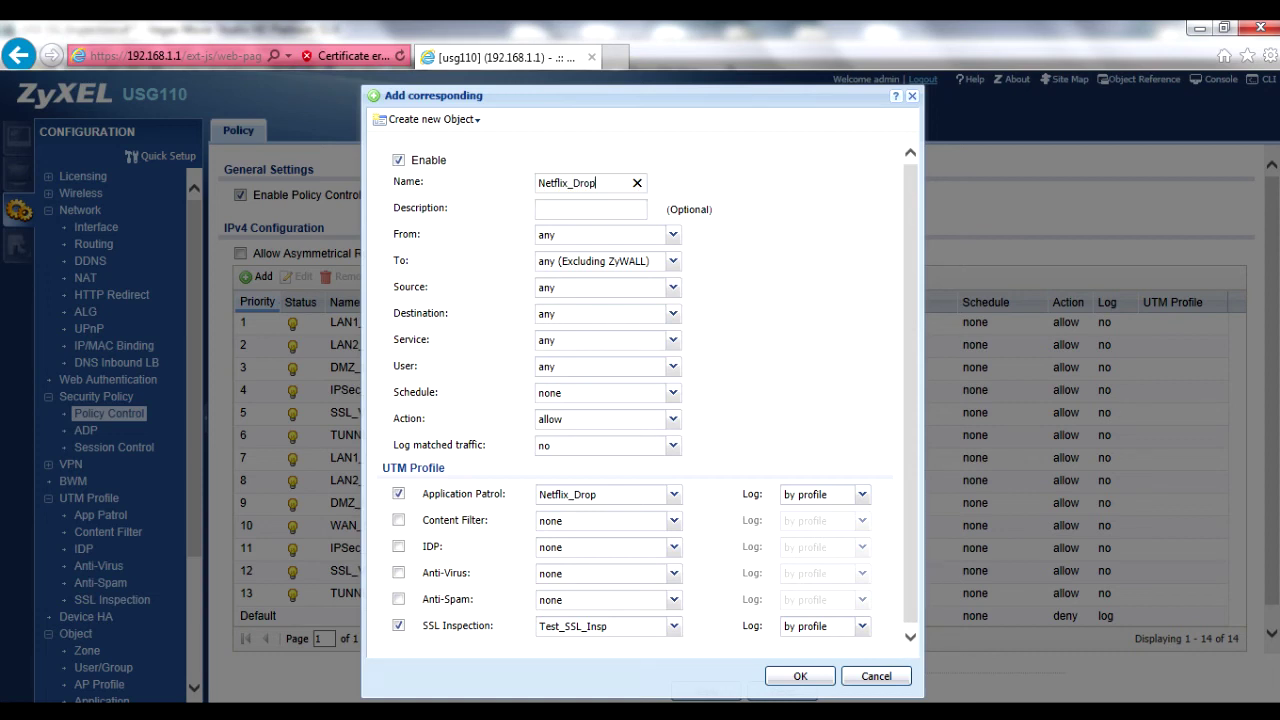
- Set the policy's source zone to LAN1 and destination zone to WAN
left_click(673, 236)
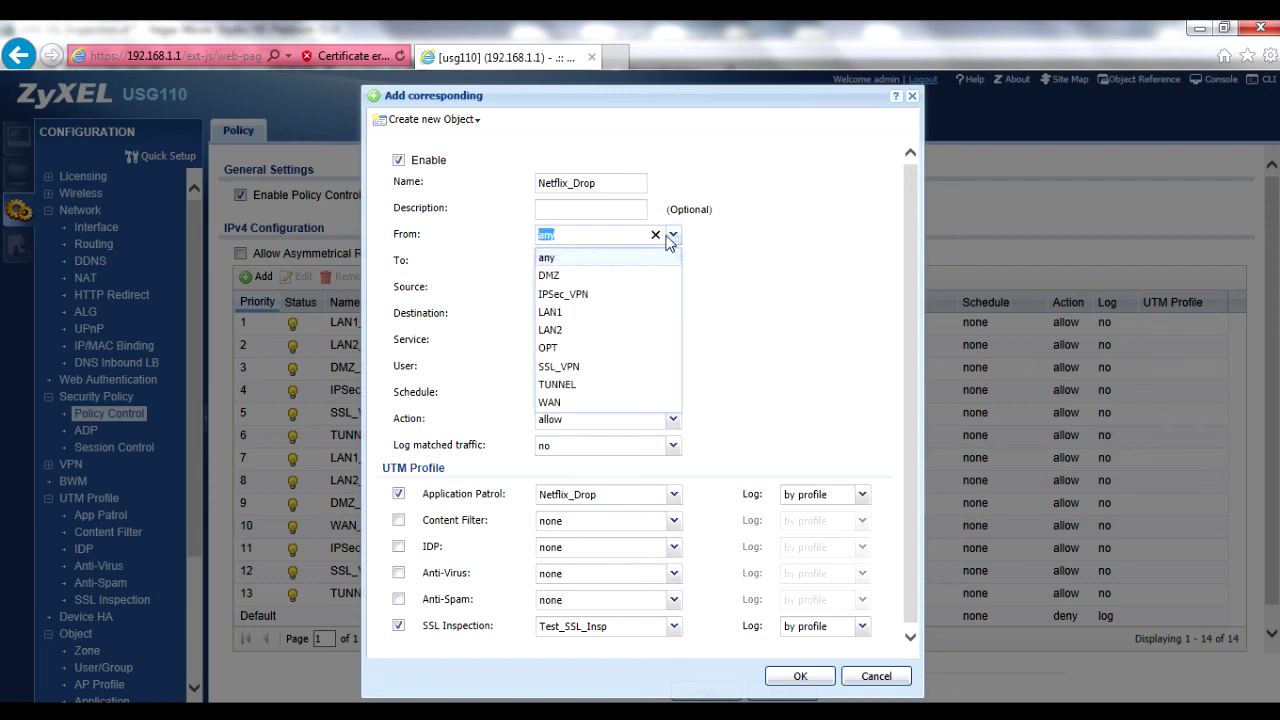
left_click(563, 313)
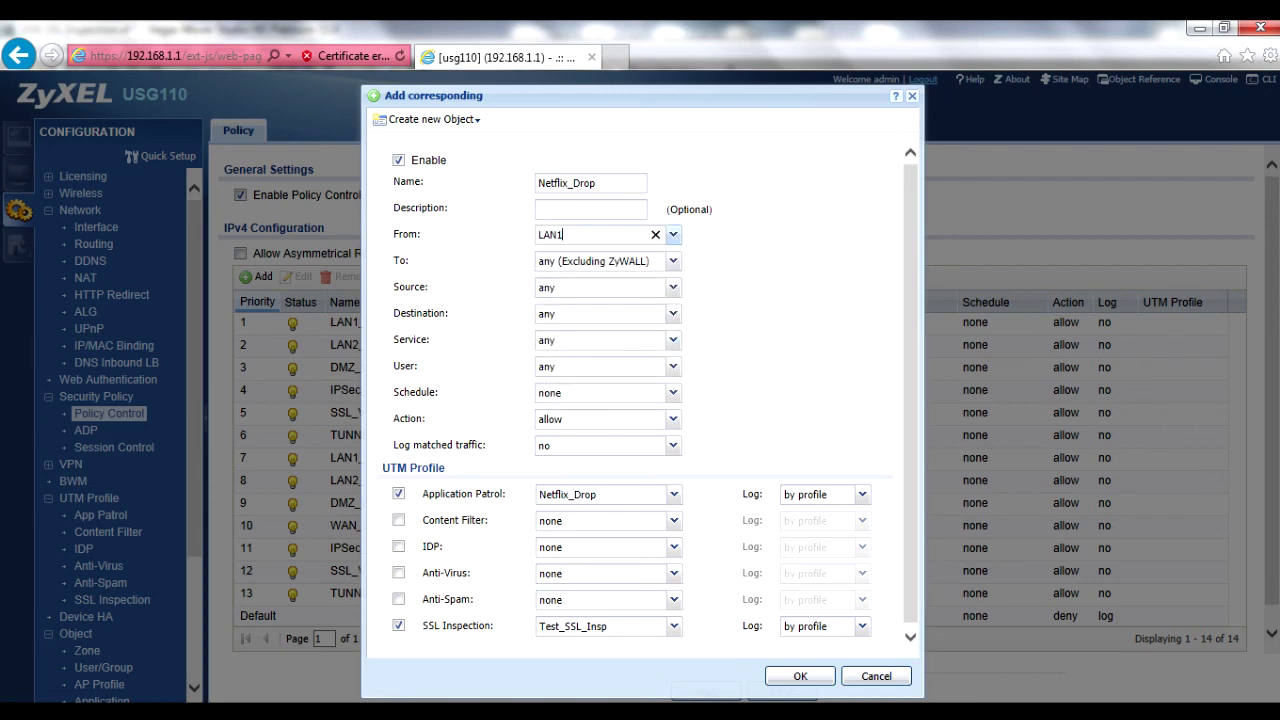
left_click(673, 261)
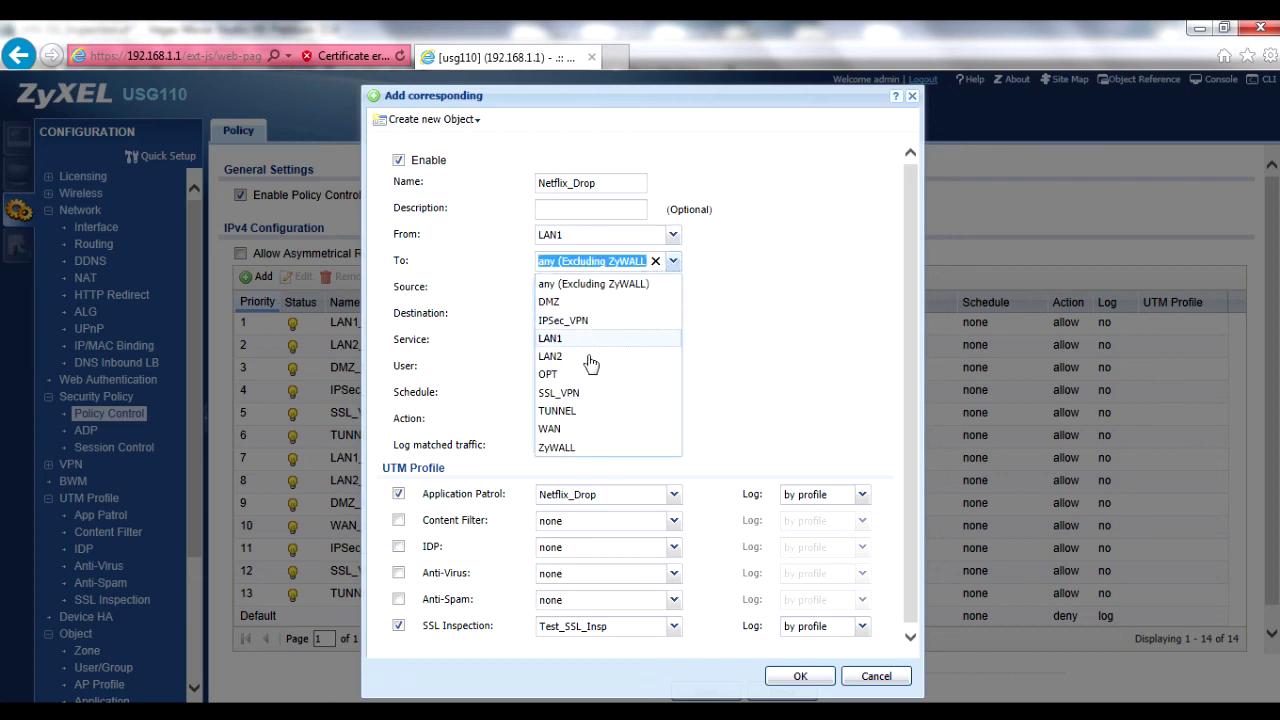
left_click(551, 428)
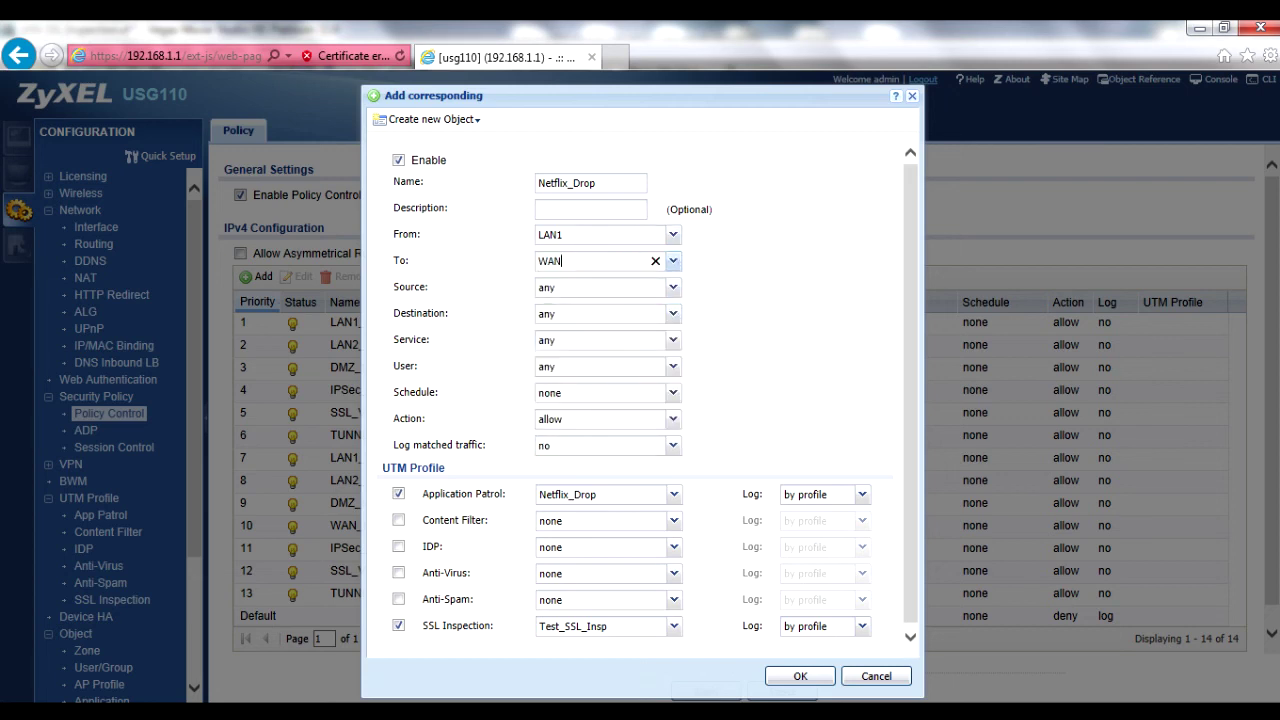